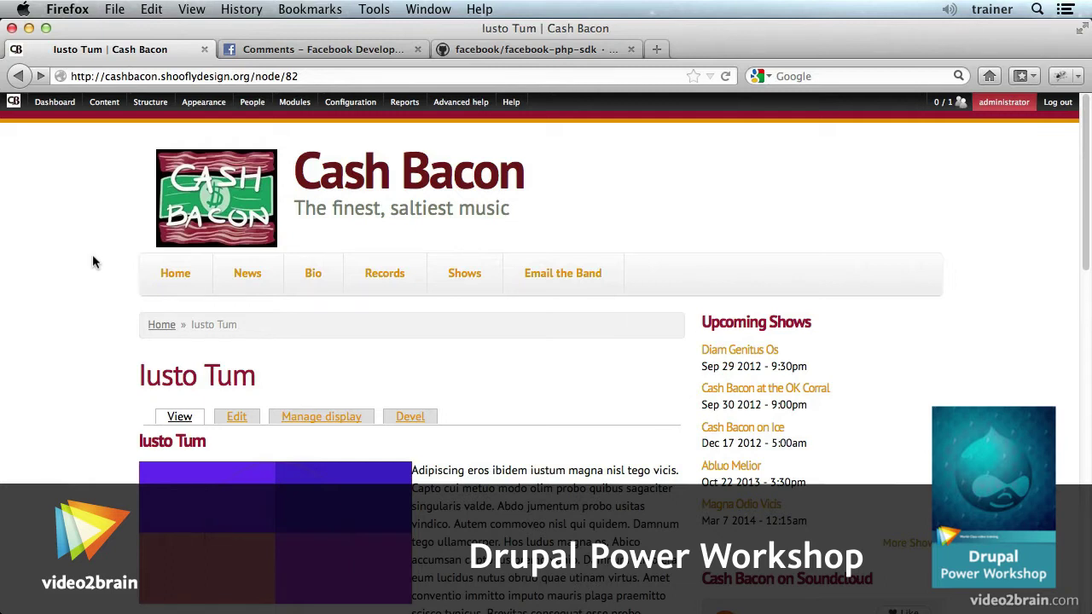
- Open Structure > Display Suite and its Fields list, which shows Dynamic1 and Linked Author
scroll(107, 328, "down", 10)
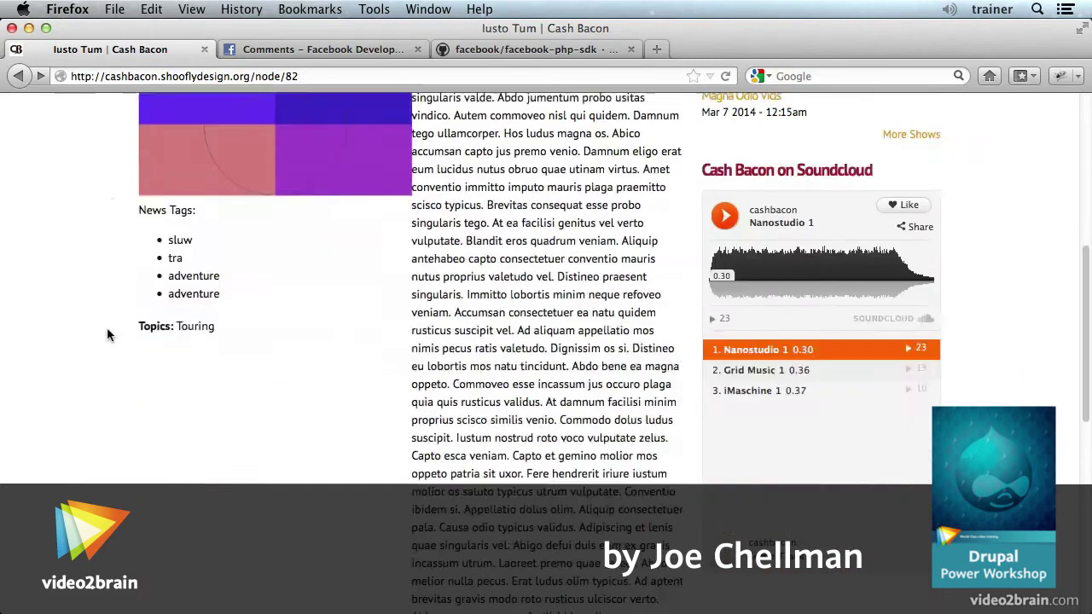
scroll(106, 333, "down", 3)
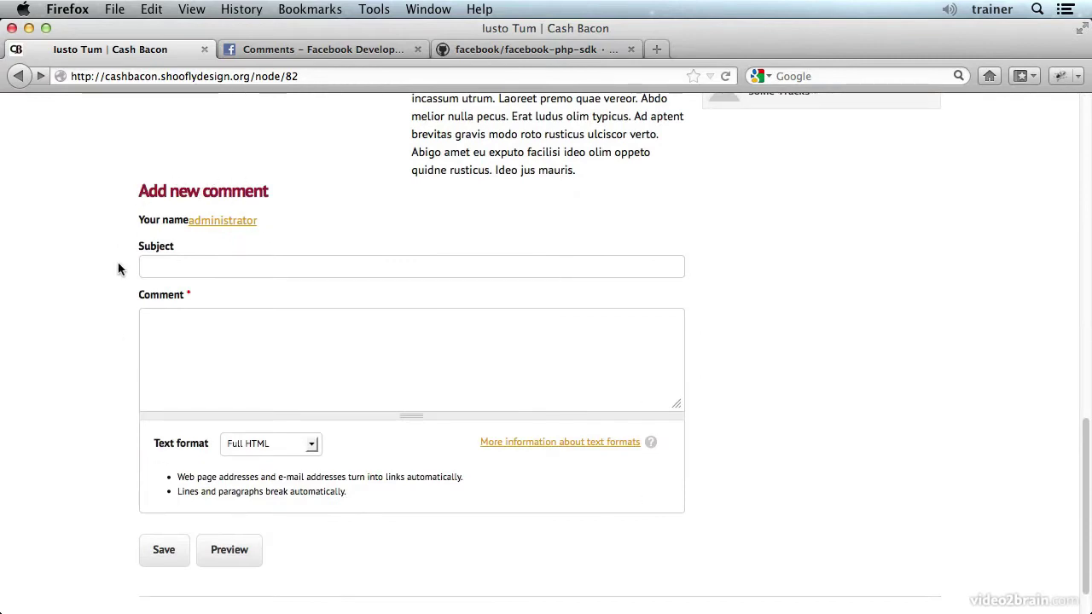
scroll(118, 270, "up", 12)
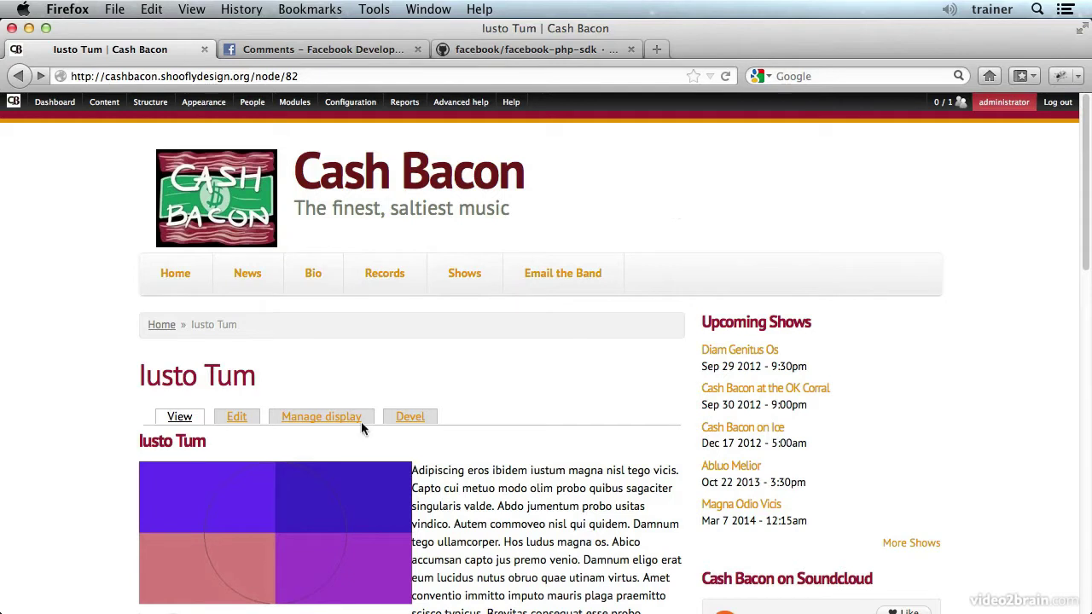
mouse_move(152, 109)
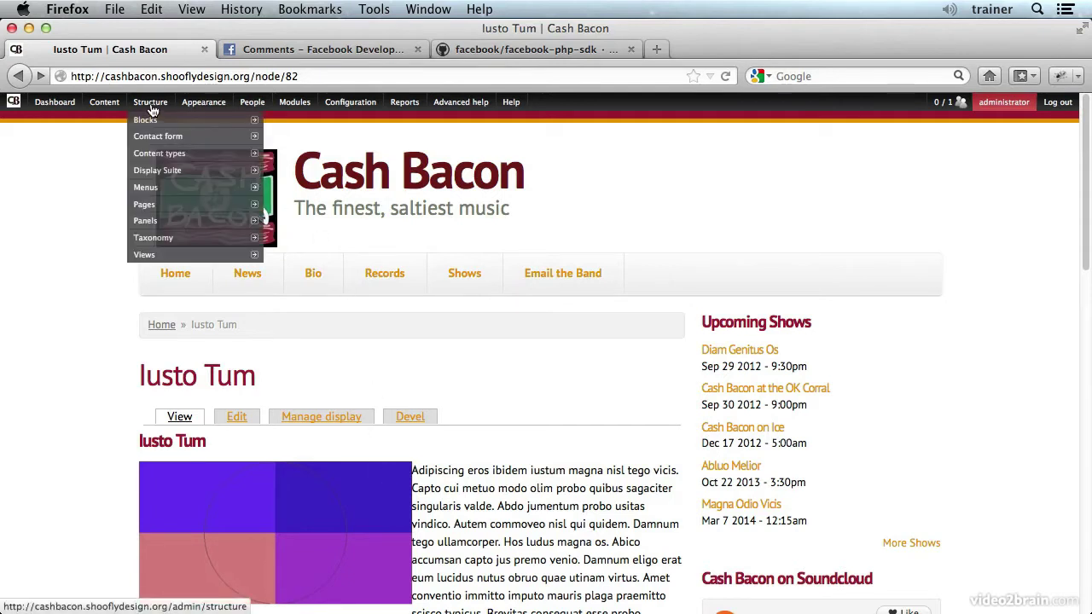
left_click(157, 171)
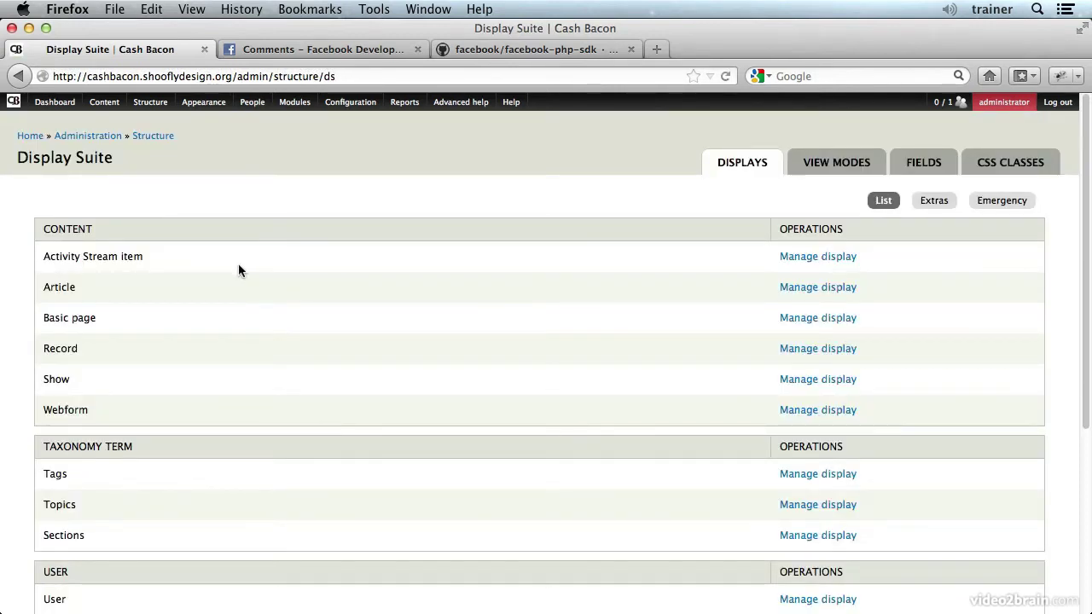
left_click(921, 163)
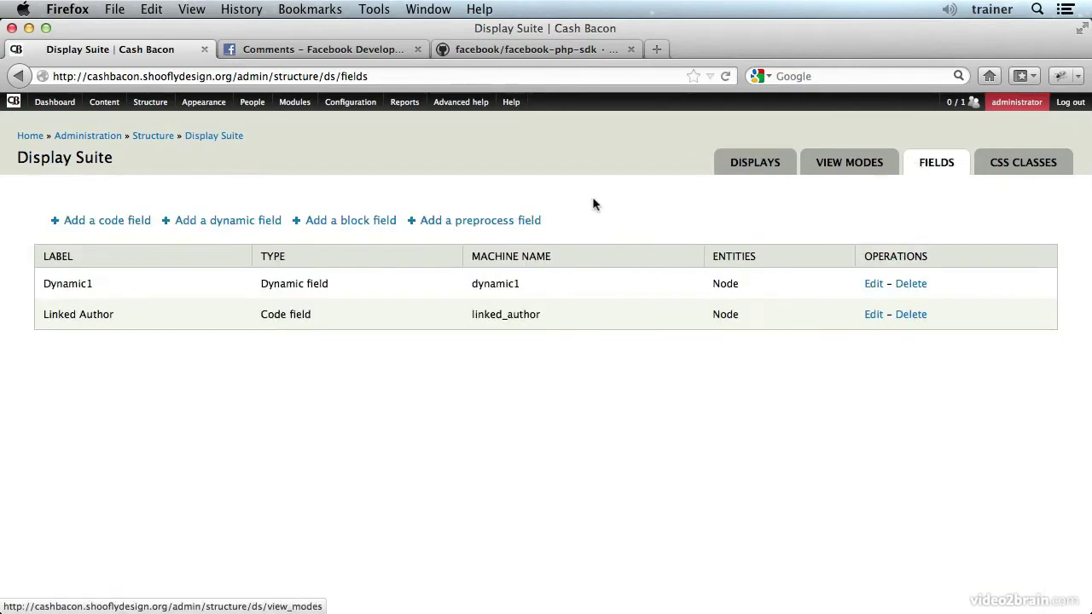
- Add a code field labelled 'Facebook Comments' (facebook_comments) with Node ticked as its entity
left_click(131, 224)
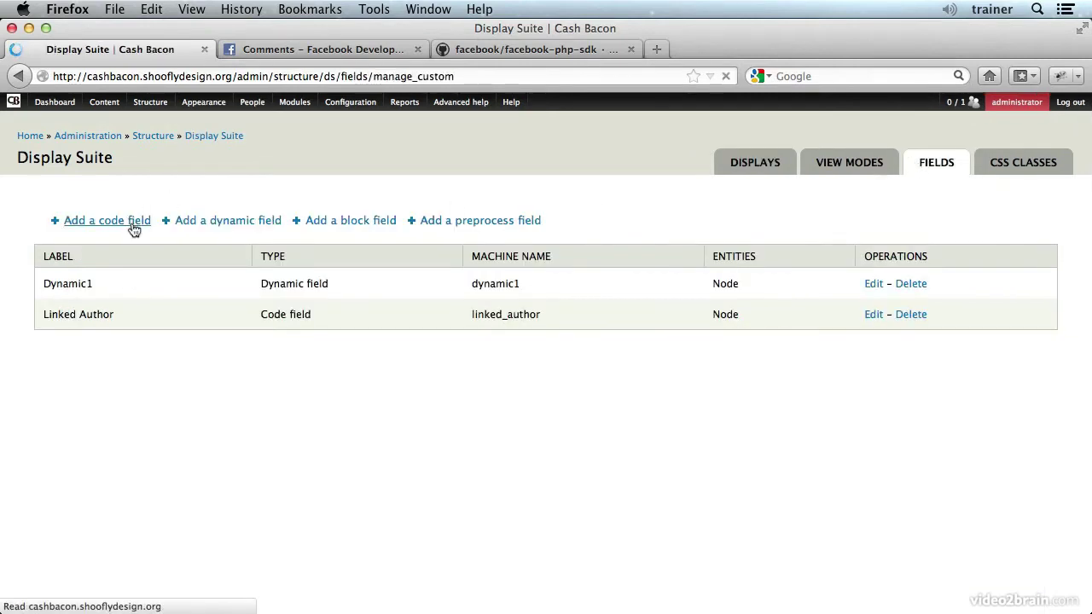
type("Facebook")
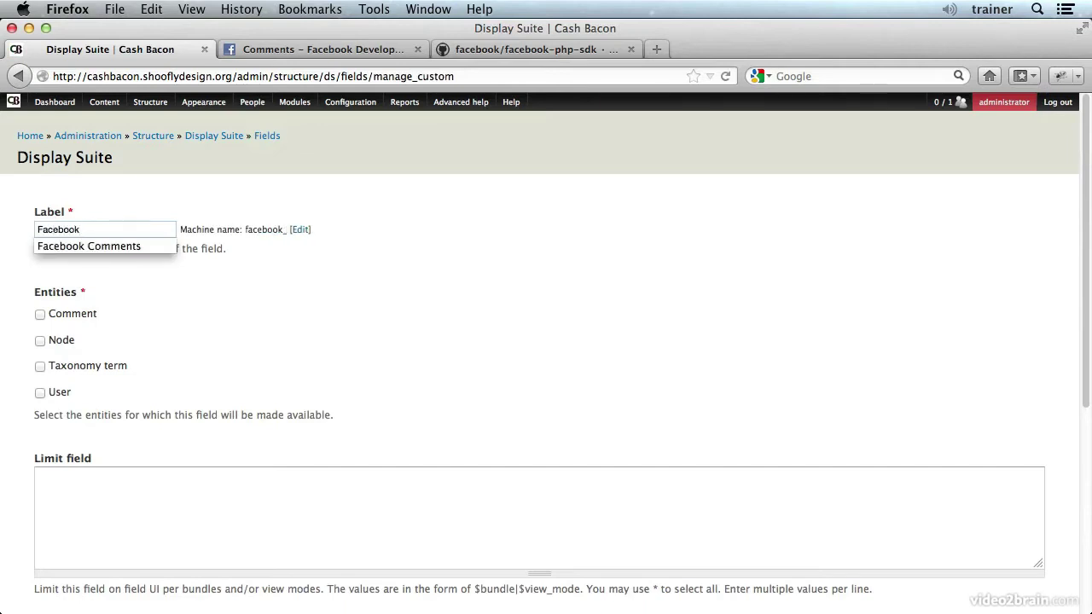
key("Down")
key("Tab")
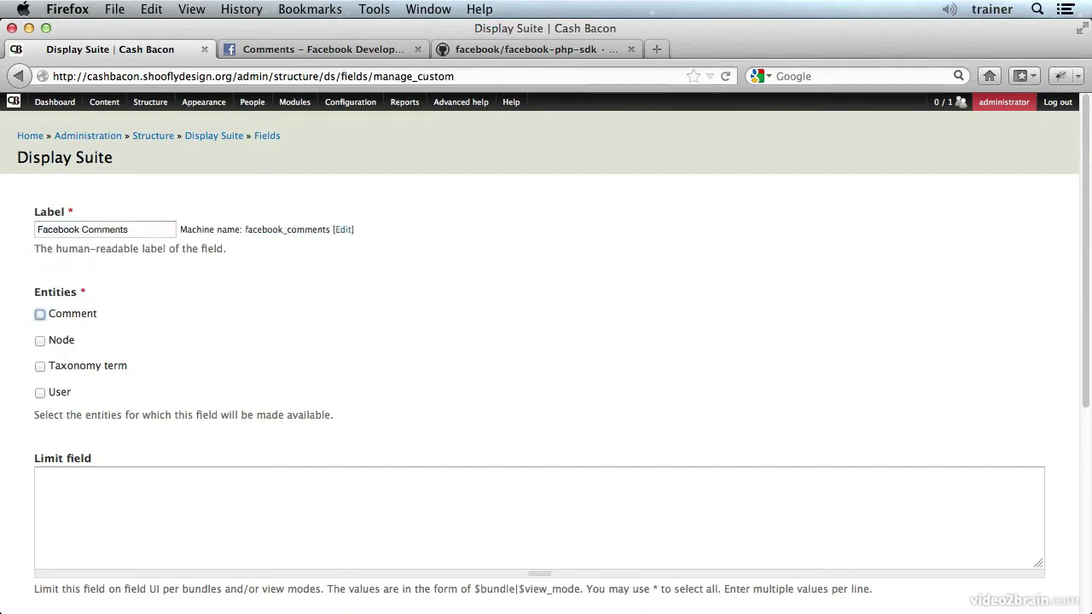
left_click(68, 342)
scroll(134, 367, "down", 5)
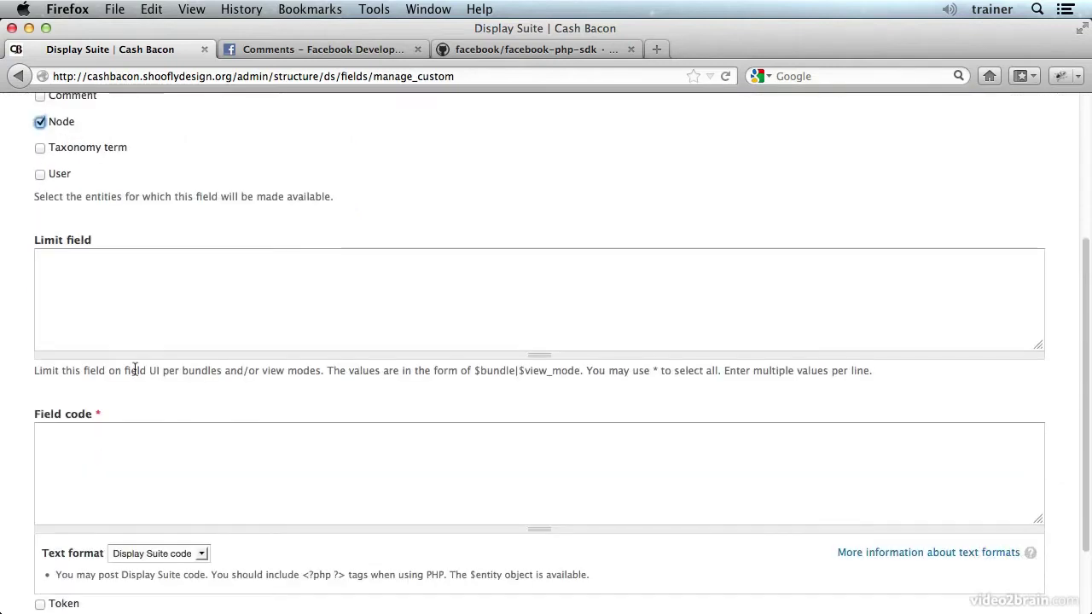
left_click(133, 362)
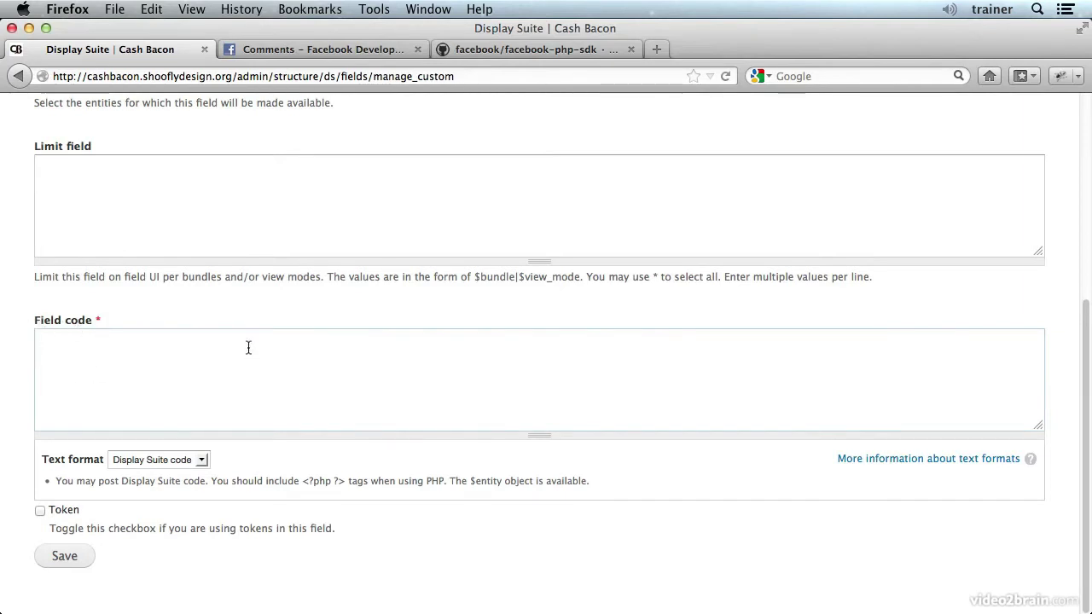
- Copy the XFBML fb:comments snippet (num_posts 2, width 470) from Facebook's Comments plugin Get Code dialog
left_click(283, 53)
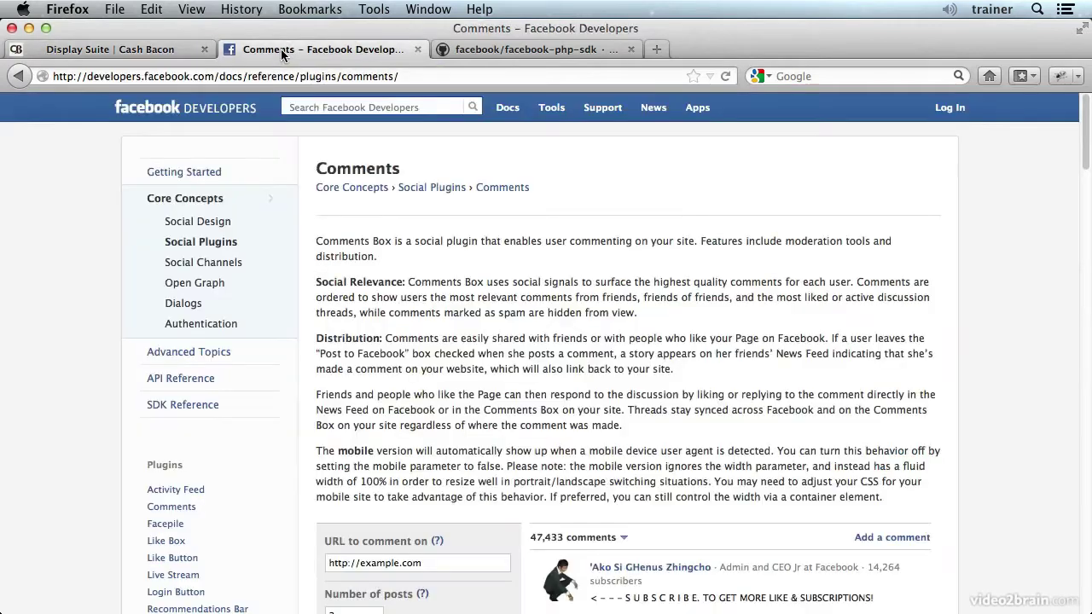
scroll(448, 349, "down", 8)
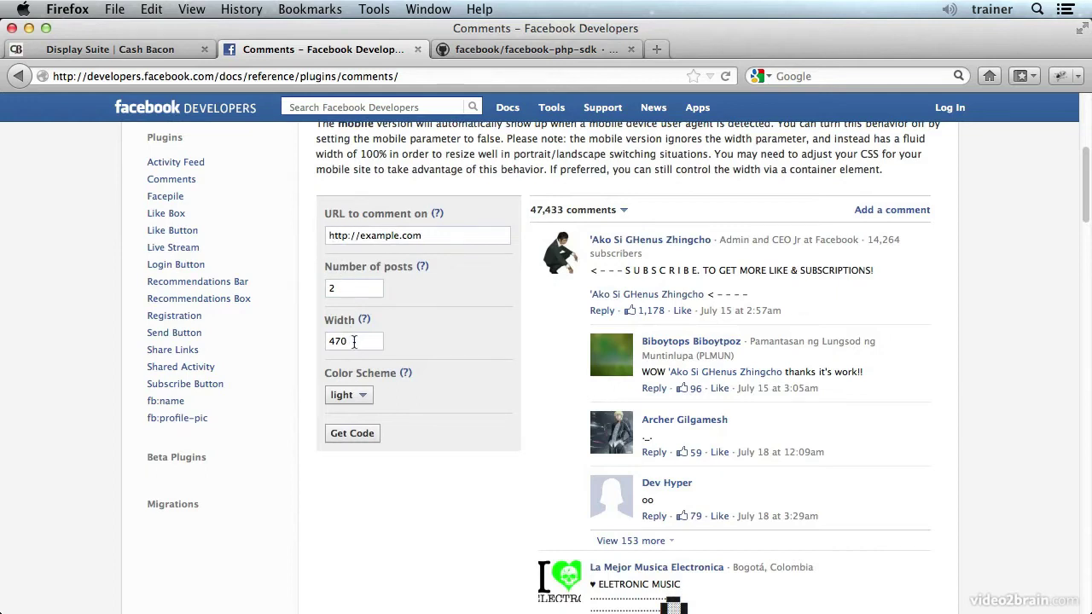
left_click(353, 435)
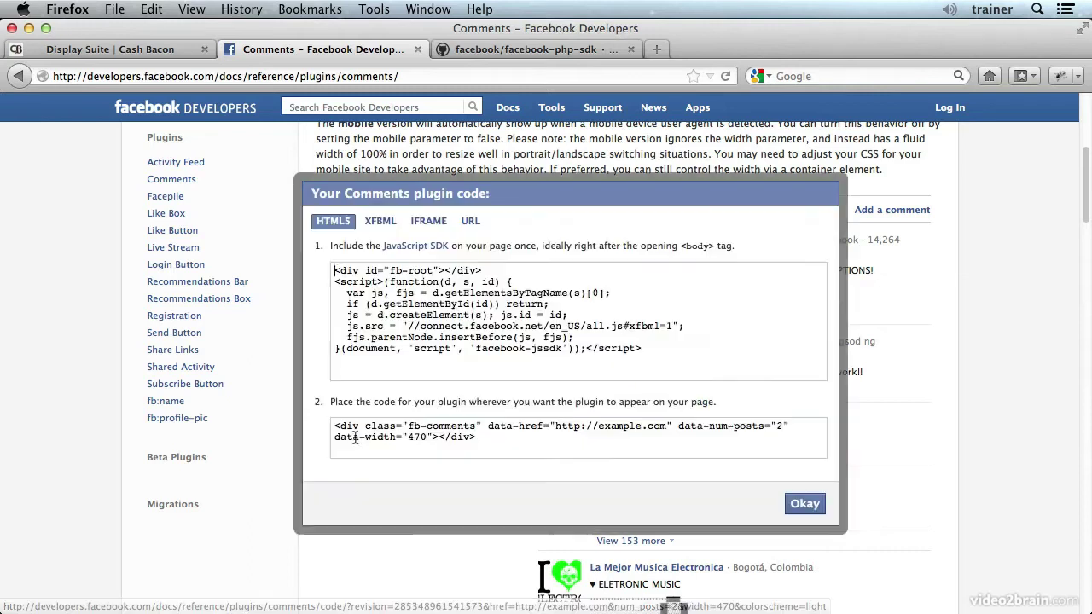
left_click(381, 223)
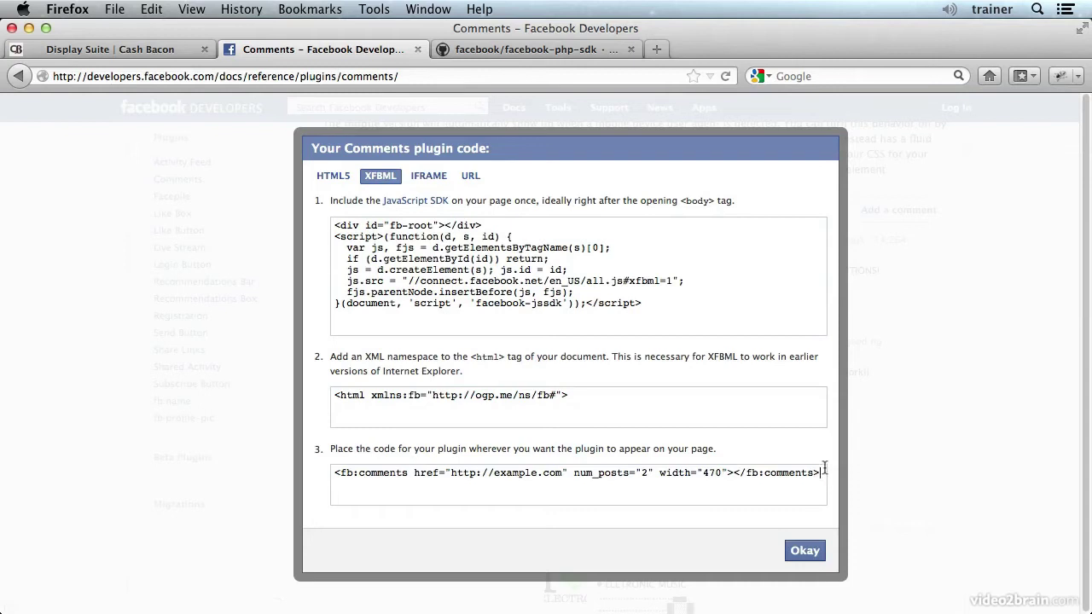
left_click(647, 467)
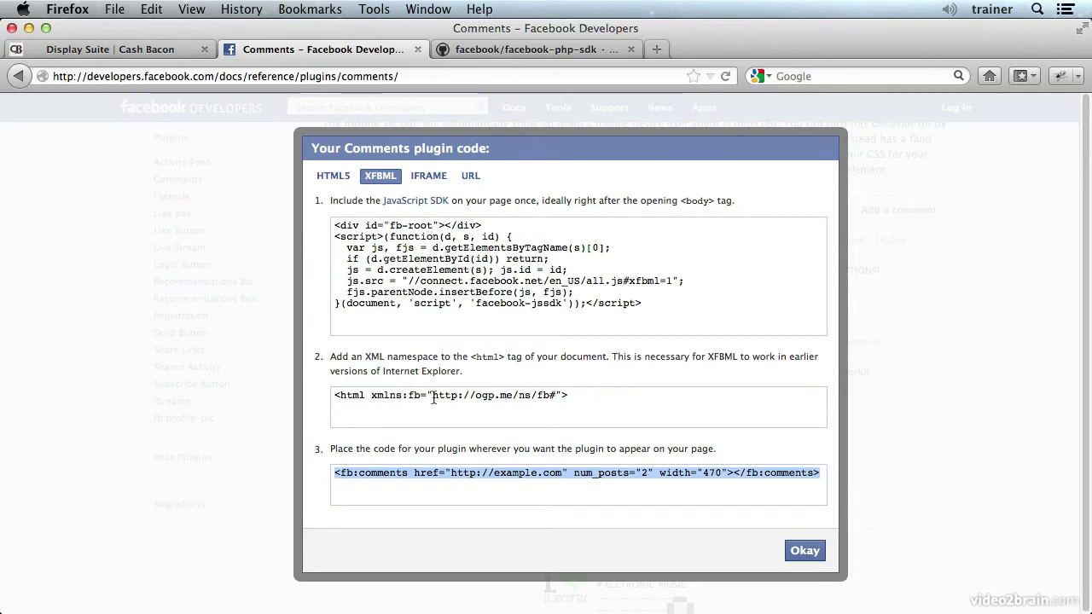
right_click(458, 475)
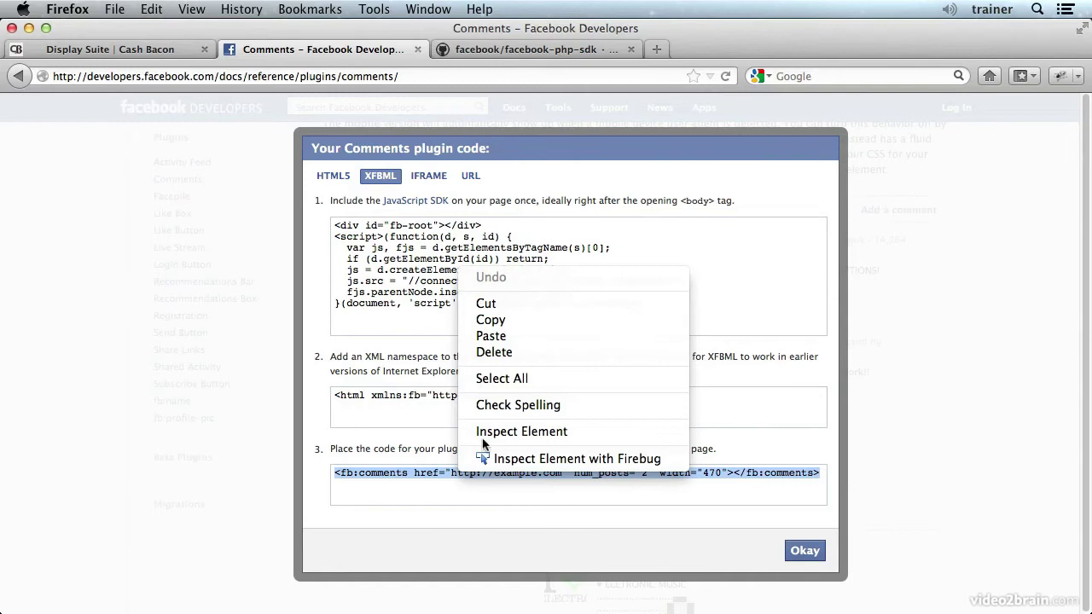
left_click(501, 324)
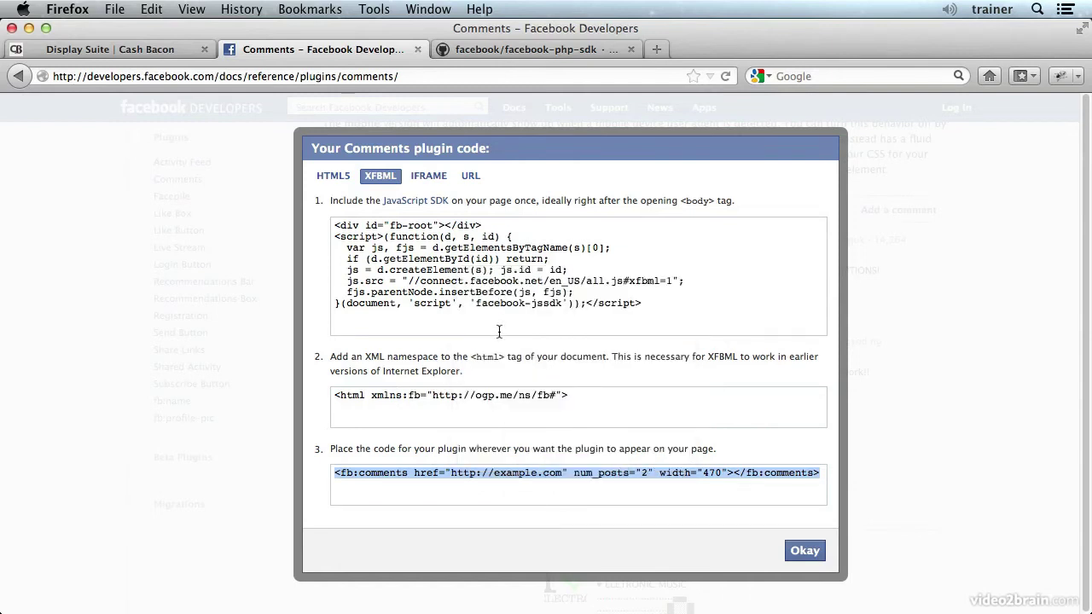
left_click(159, 50)
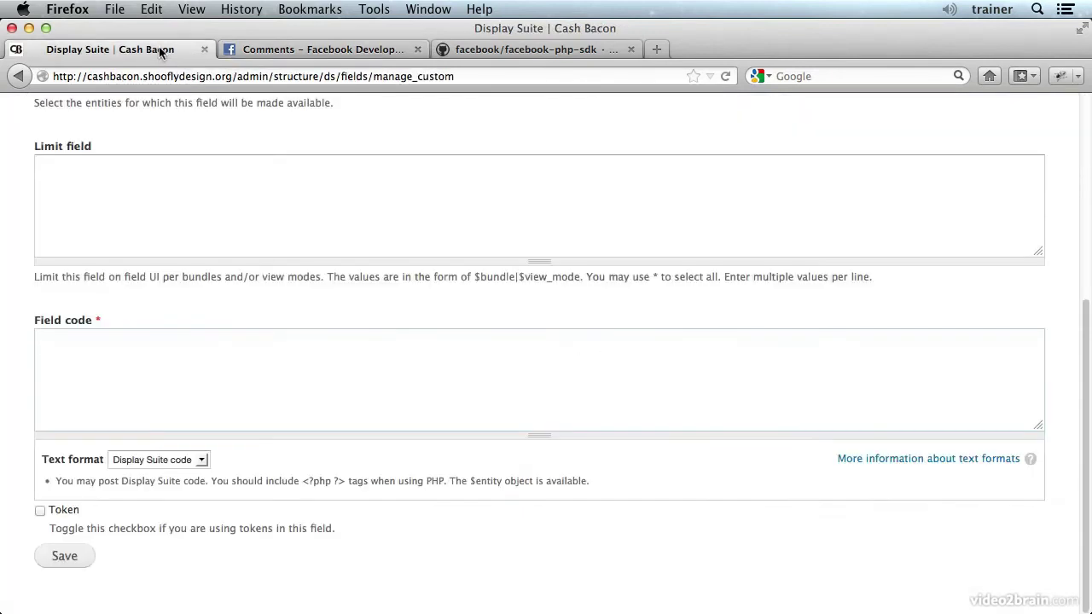
right_click(130, 348)
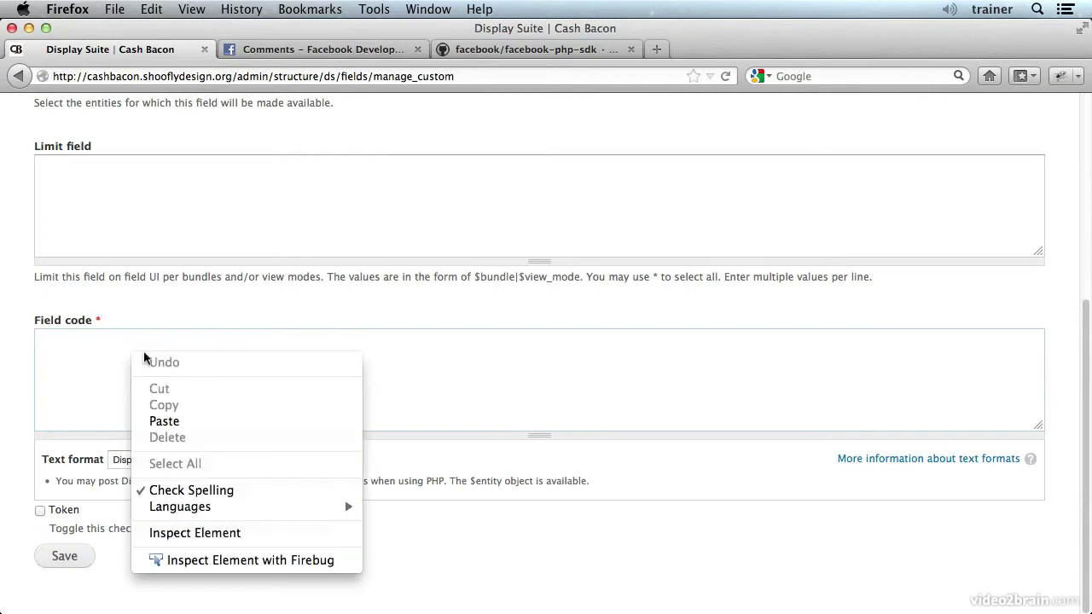
left_click(205, 421)
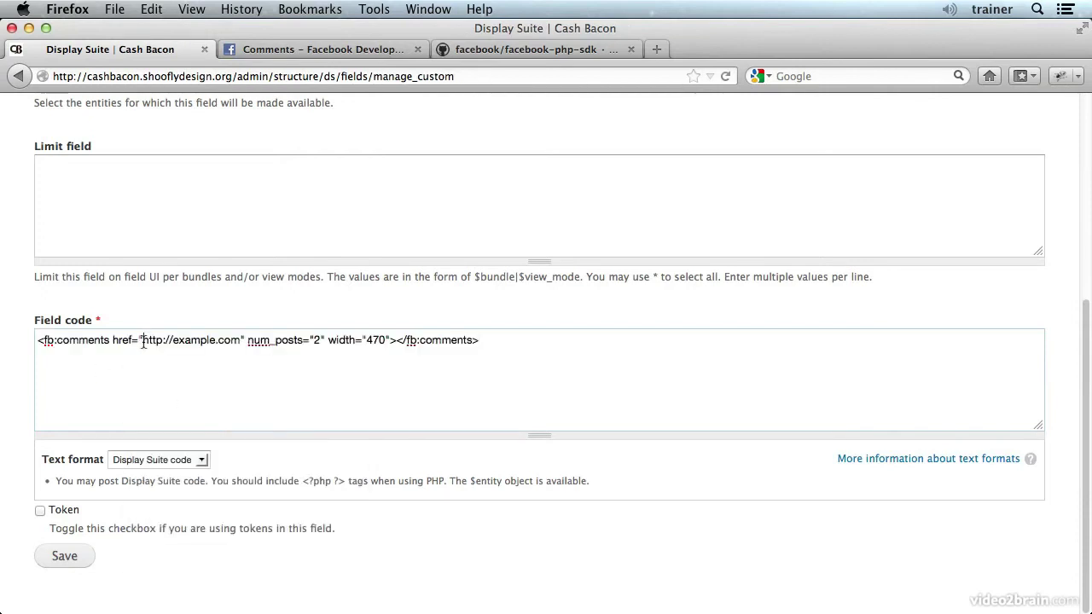
left_click_drag(143, 341, 241, 341)
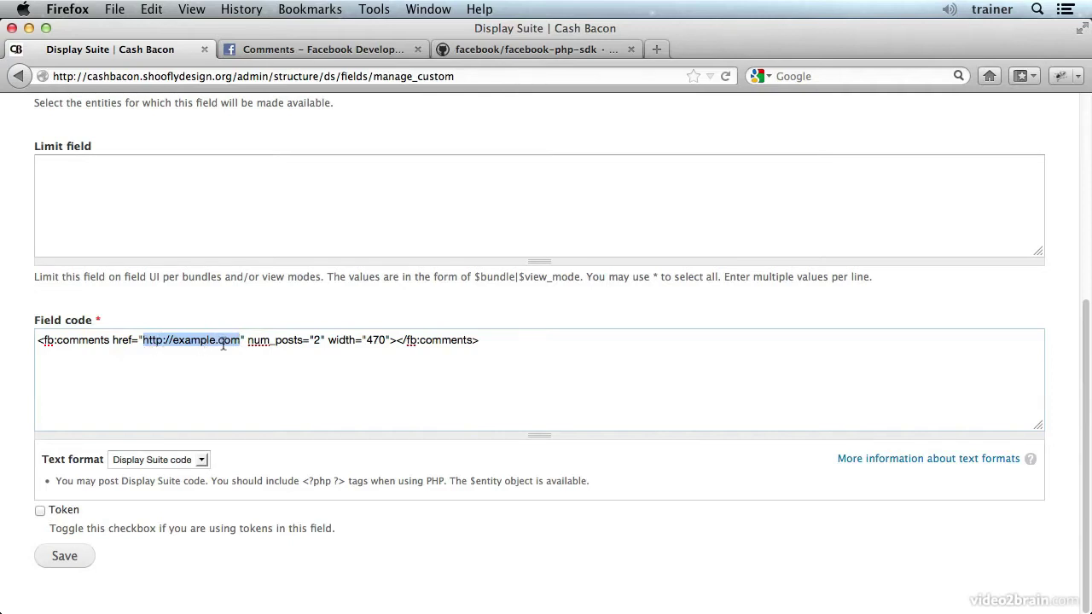
key("BackSpace")
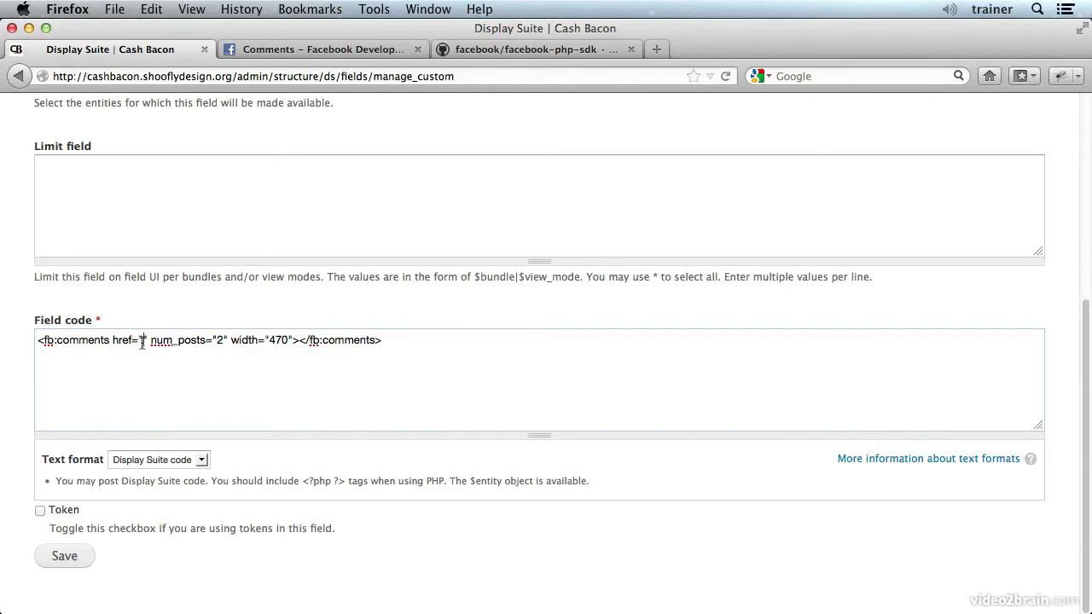
- Enable tokens, insert the [node:url] token as the href, and save the Facebook Comments field
left_click(70, 512)
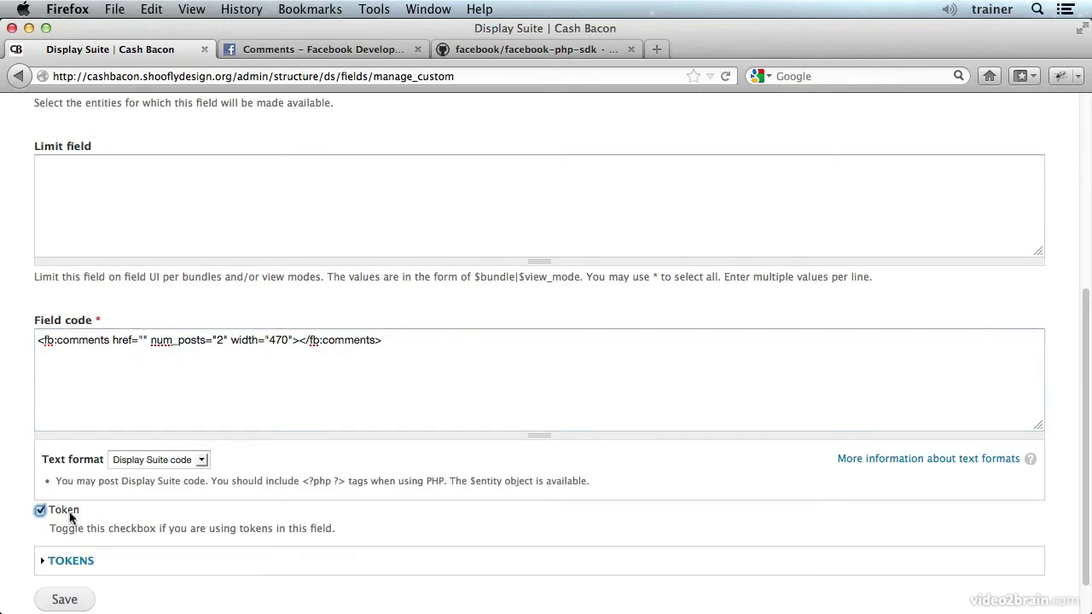
left_click(87, 561)
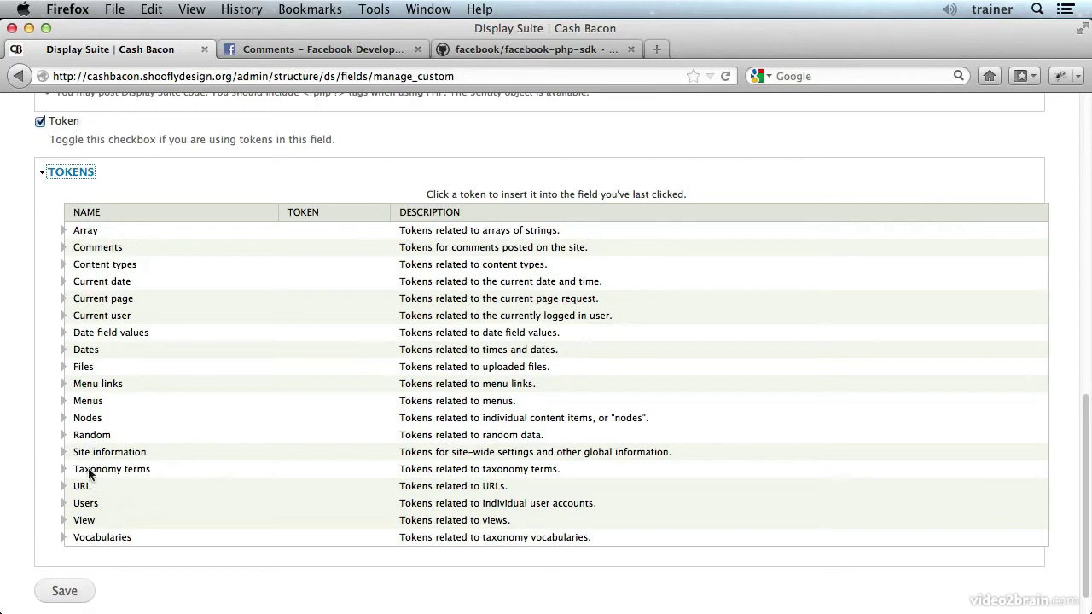
left_click(67, 421)
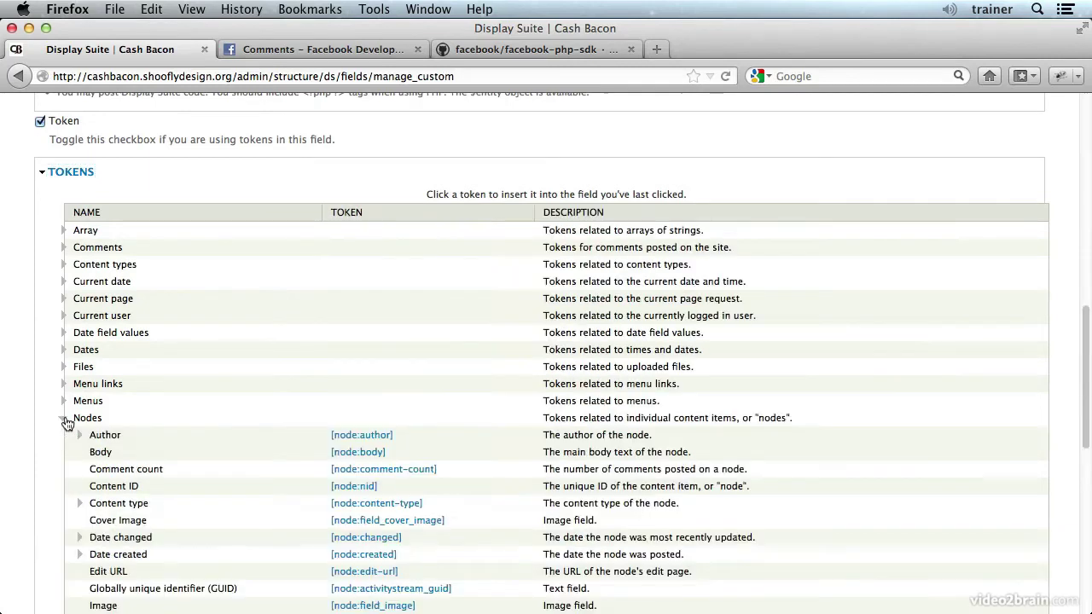
scroll(154, 499, "down", 10)
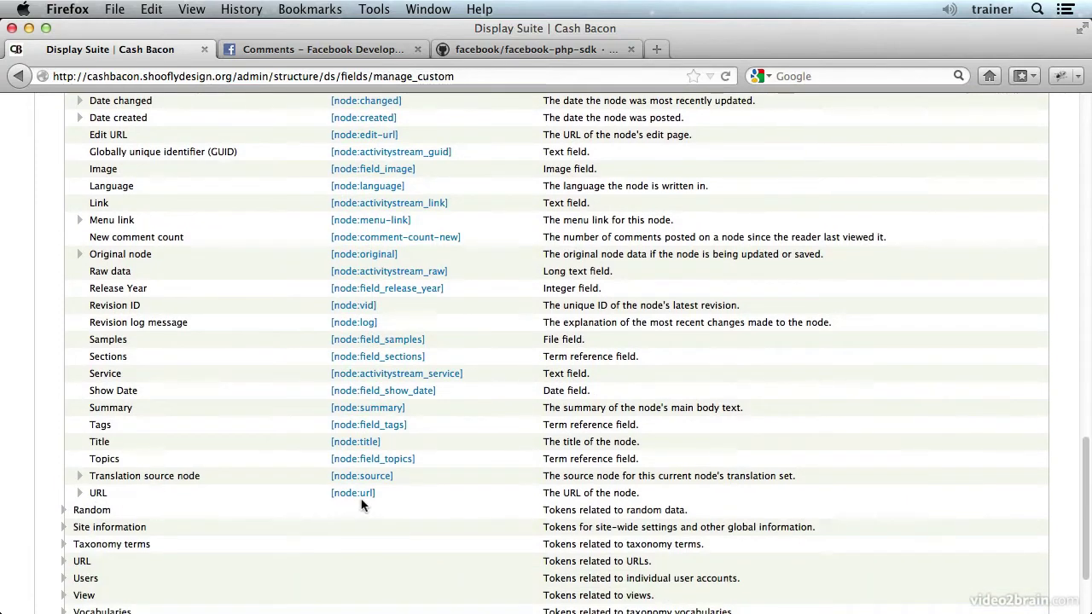
left_click(353, 494)
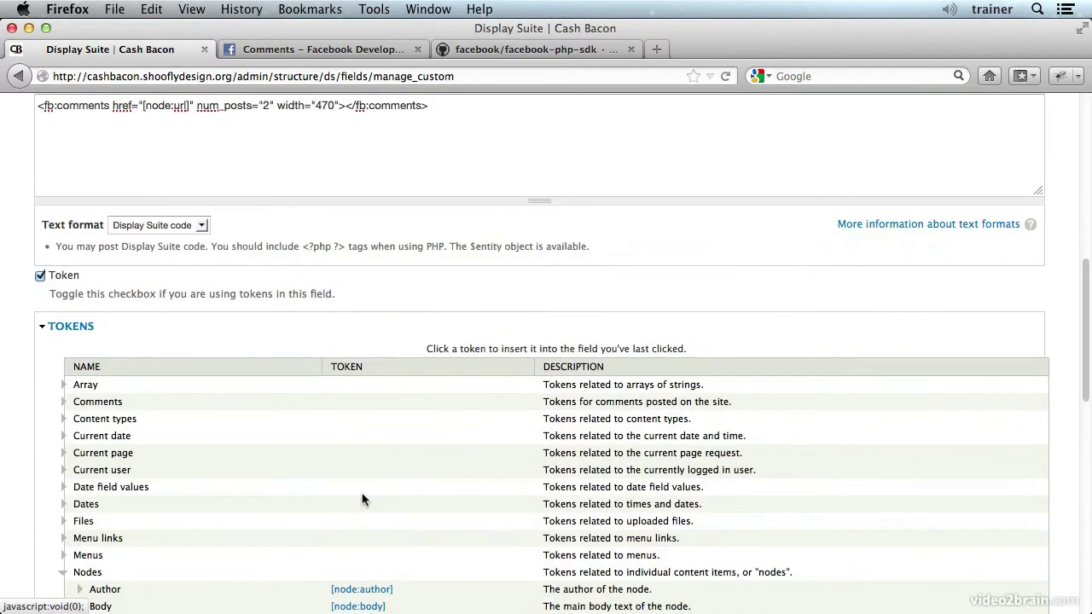
left_click(71, 326)
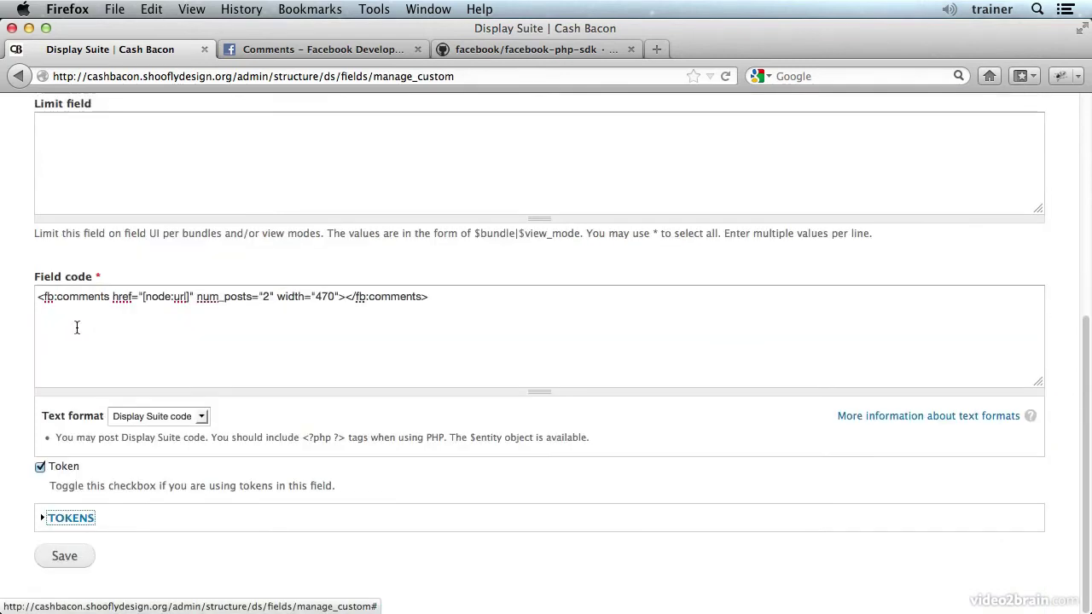
left_click(65, 556)
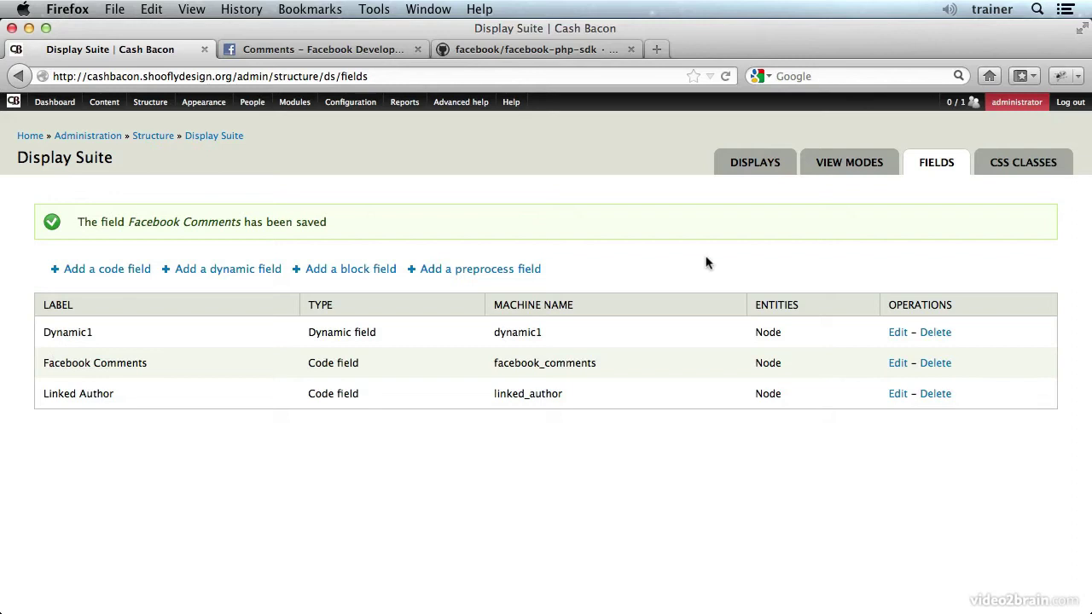
- In Article's Display Suite layout, move Comments to Disabled, put Facebook Comments in Footer, and save
left_click(745, 169)
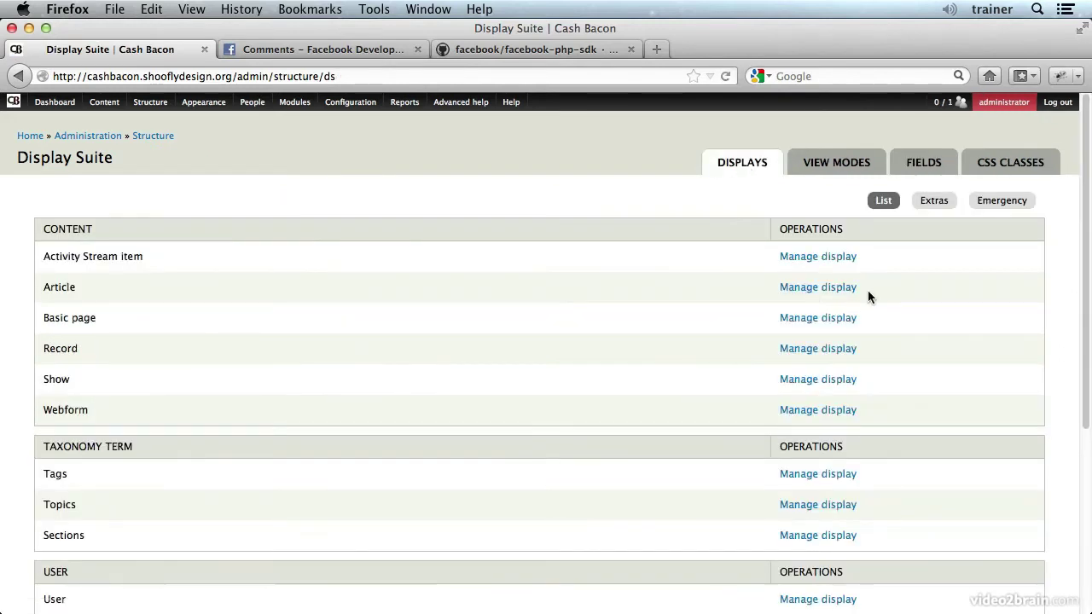
left_click(843, 290)
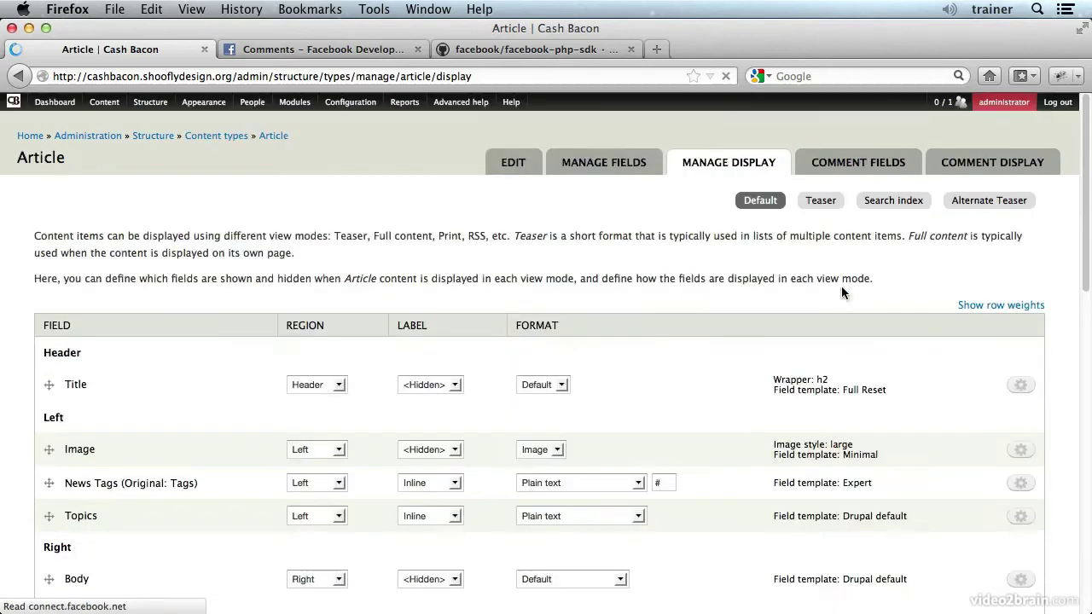
scroll(570, 458, "down", 8)
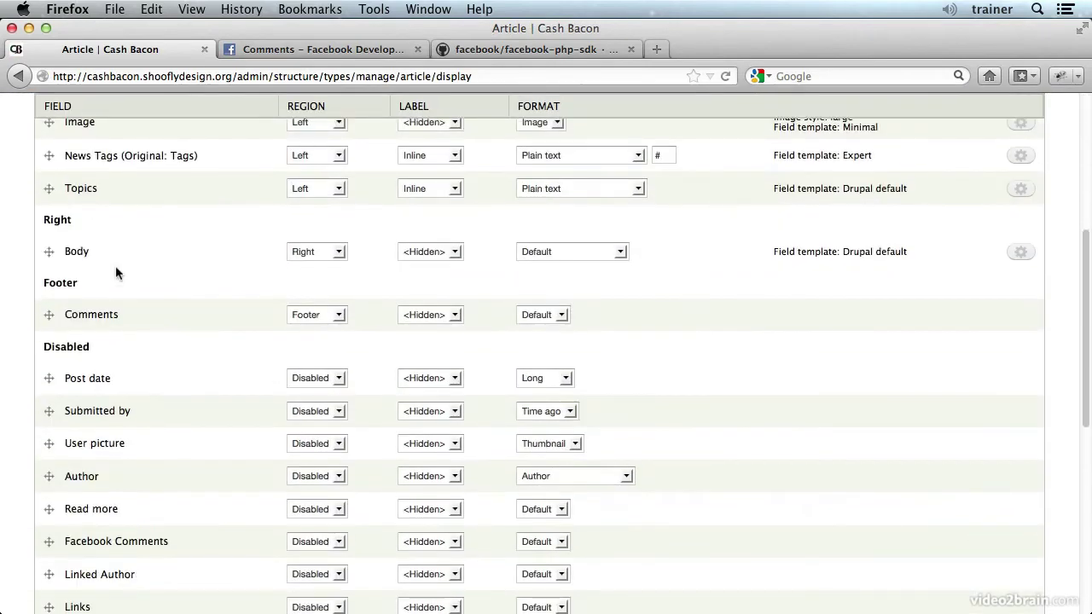
left_click_drag(53, 317, 54, 376)
scroll(153, 468, "down", 5)
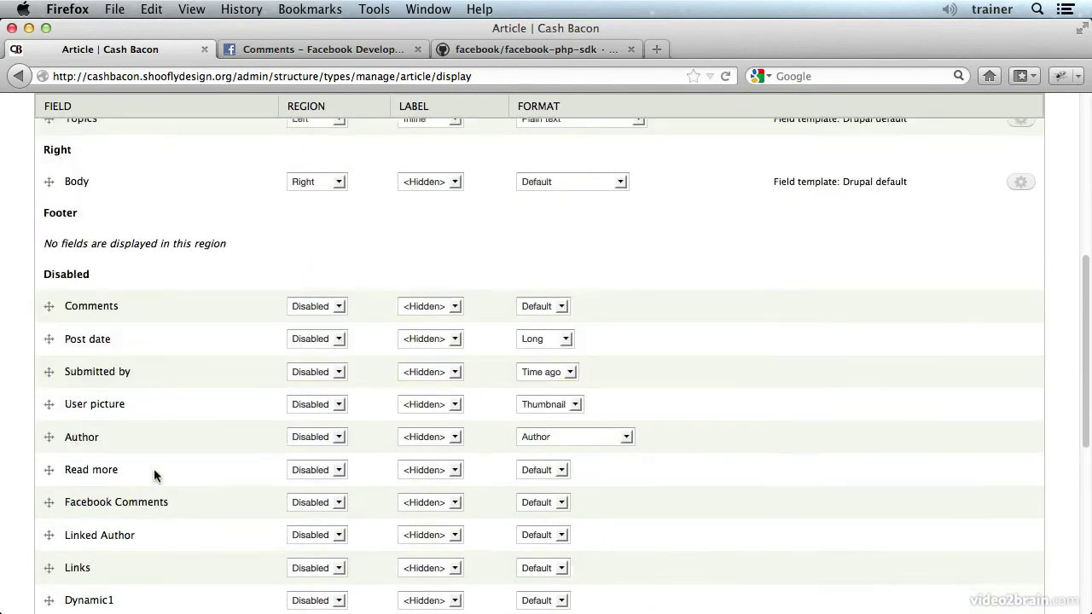
left_click(309, 436)
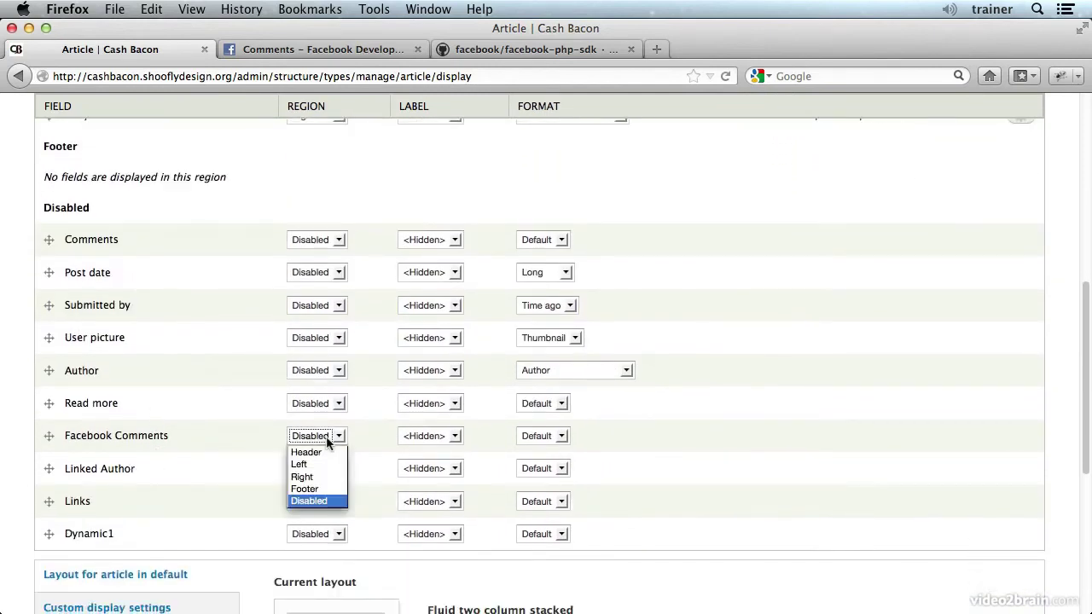
left_click(334, 487)
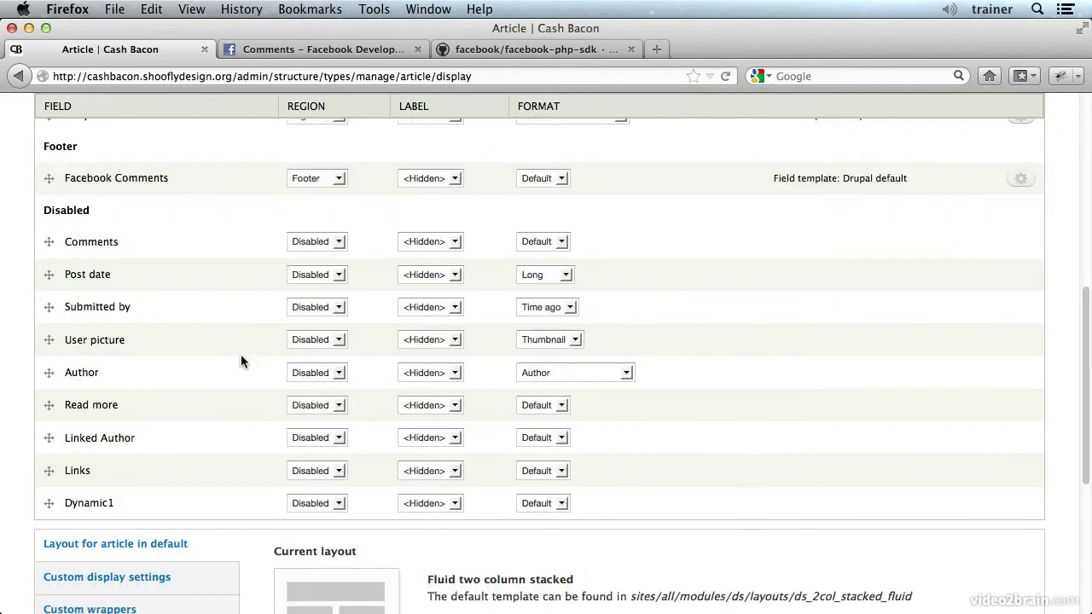
scroll(180, 456, "down", 7)
left_click(68, 544)
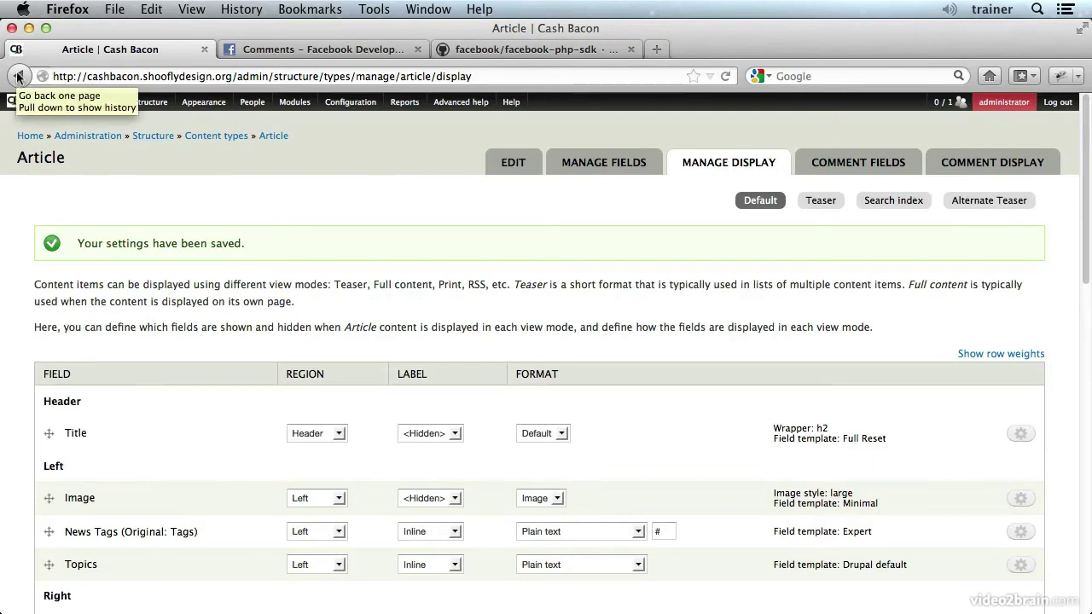
- Go back to the 'Iusto Tum | Cash Bacon' article from history, reload it and scroll through
left_click(19, 76)
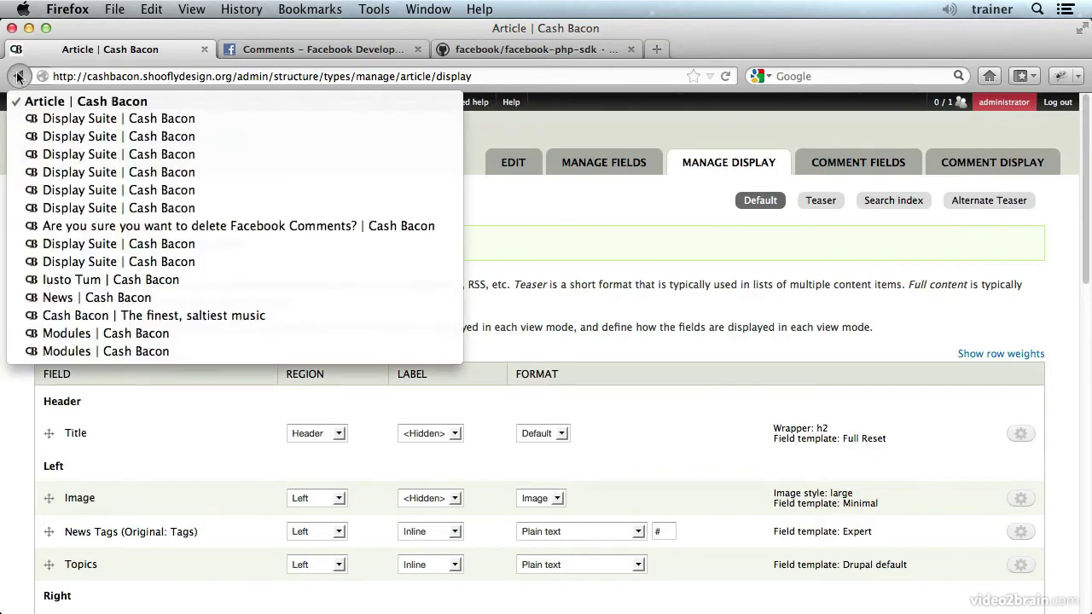
left_click(145, 281)
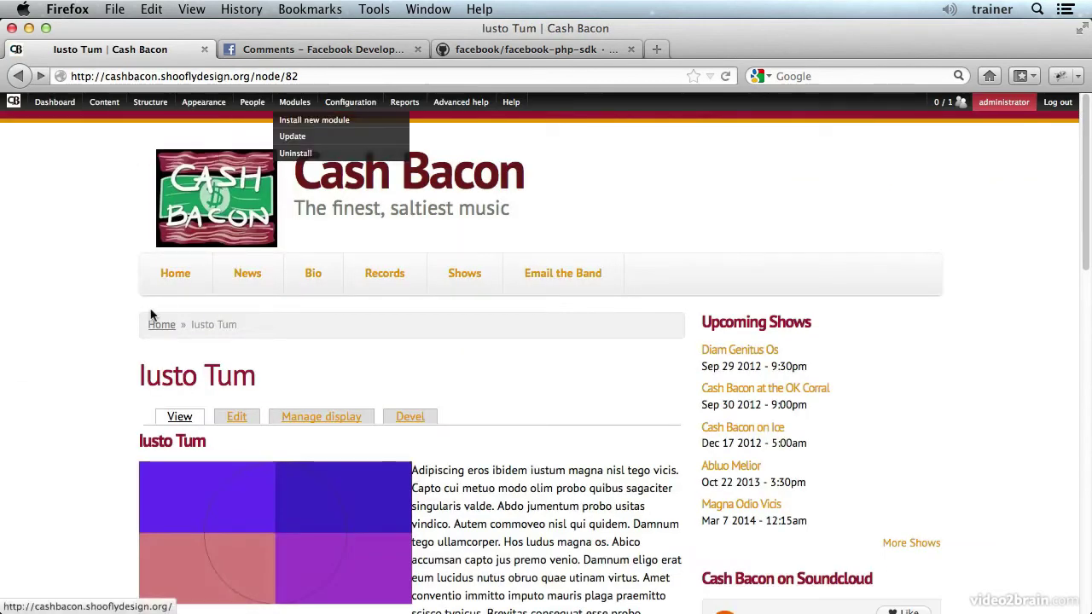
left_click(726, 76)
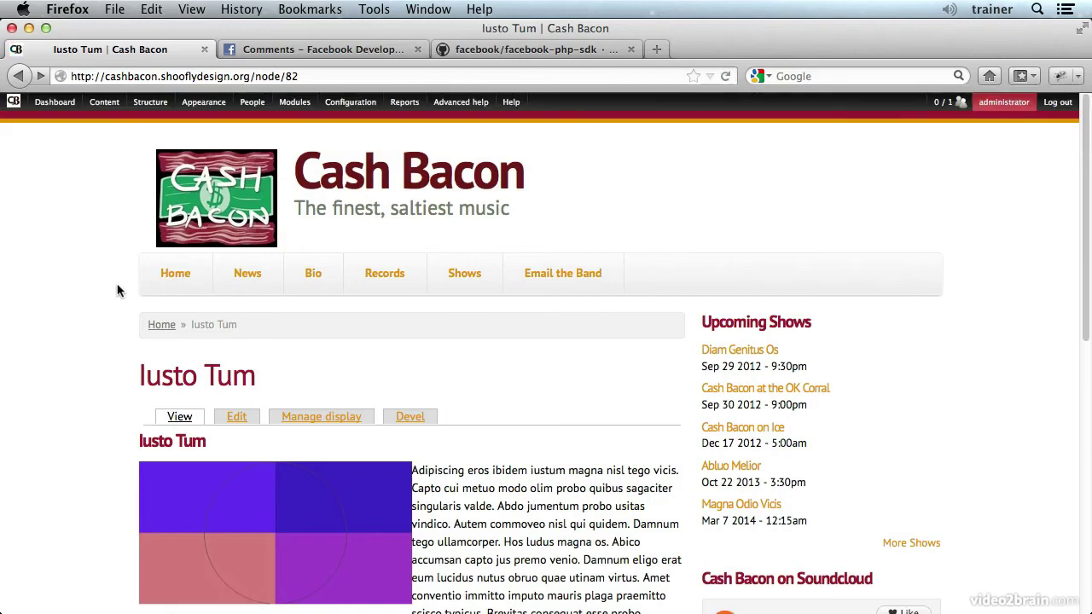
scroll(117, 291, "down", 10)
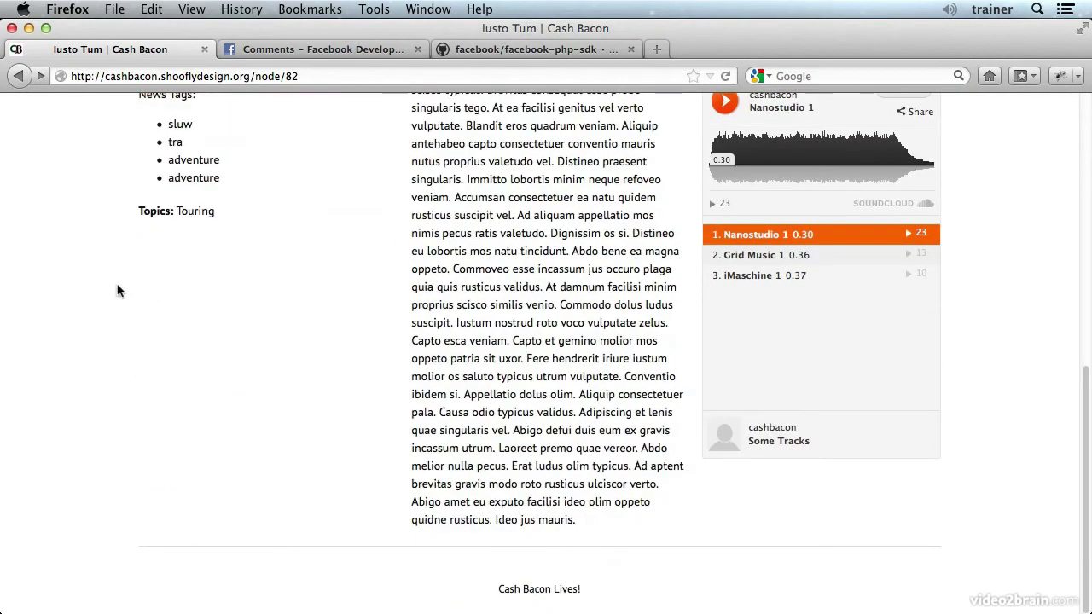
scroll(373, 518, "up", 10)
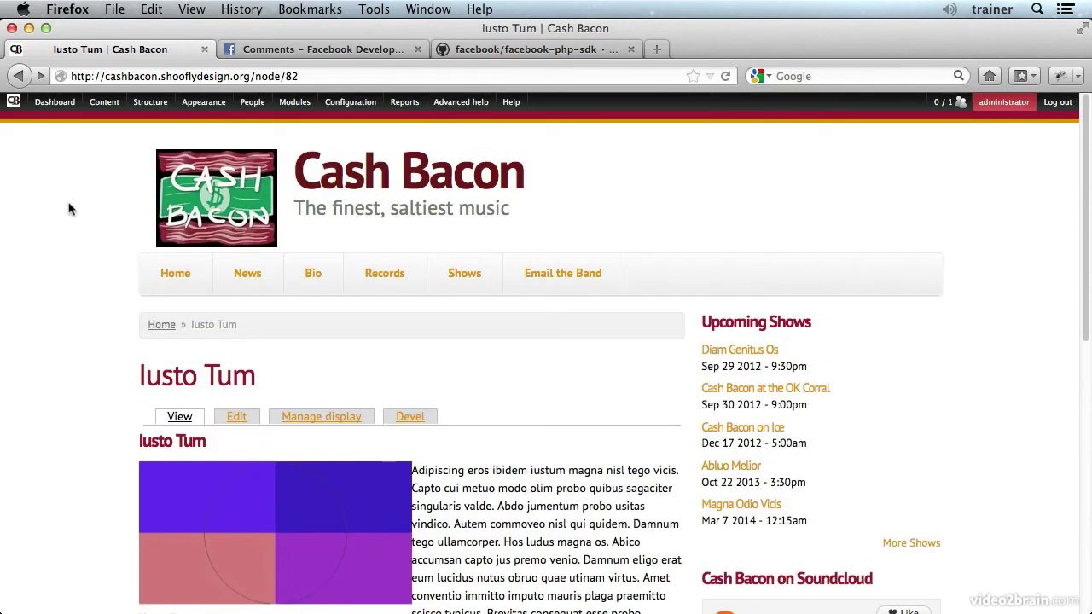
- Uncheck 'Get login status when initializing javascript' in Structure > Facebook Apps settings and save the configuration
mouse_move(148, 114)
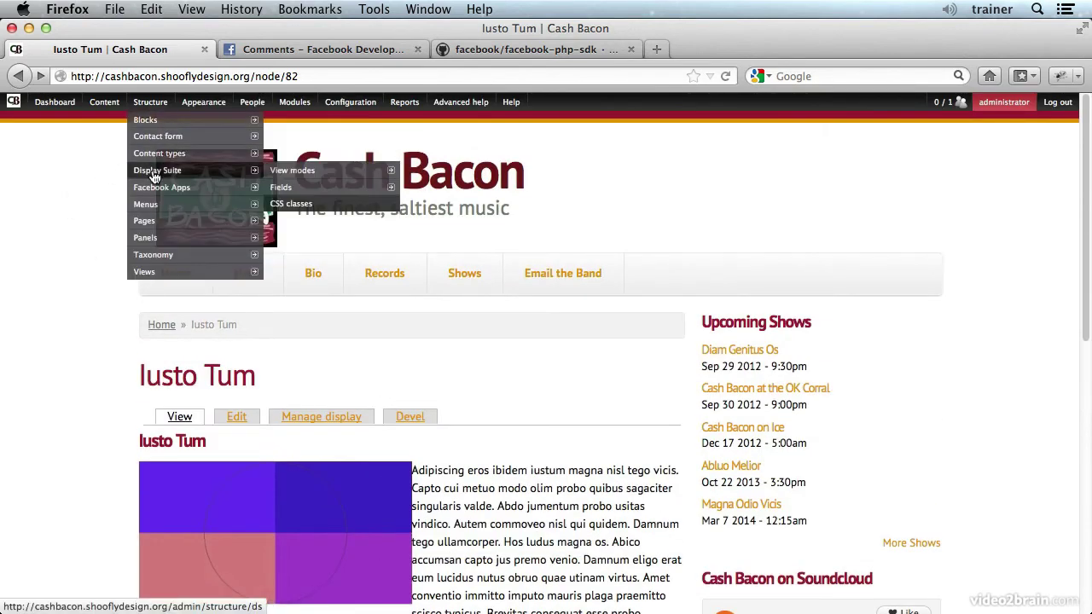
mouse_move(156, 190)
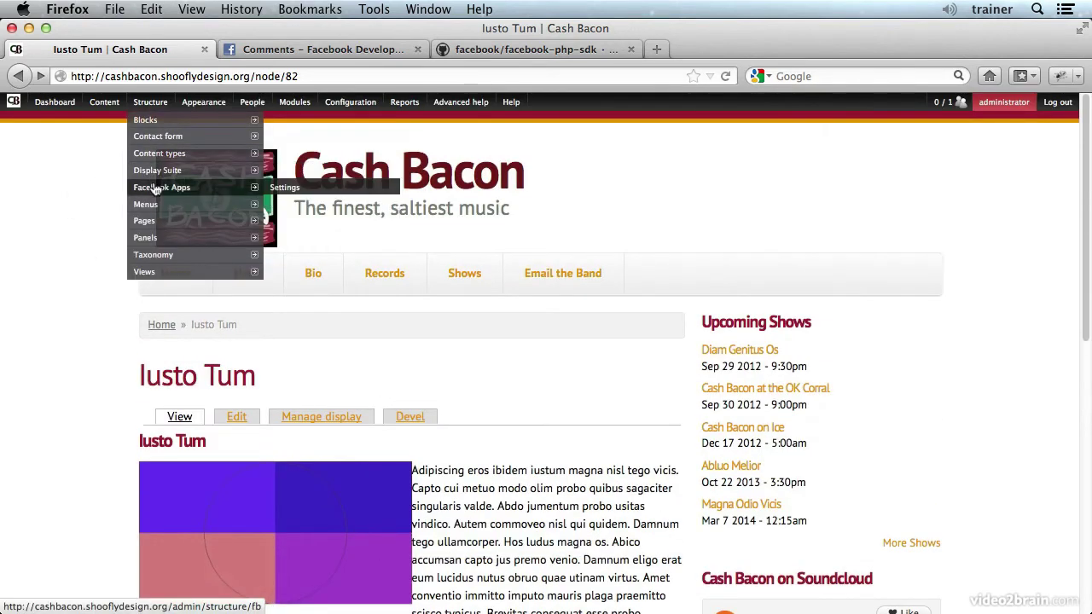
left_click(312, 197)
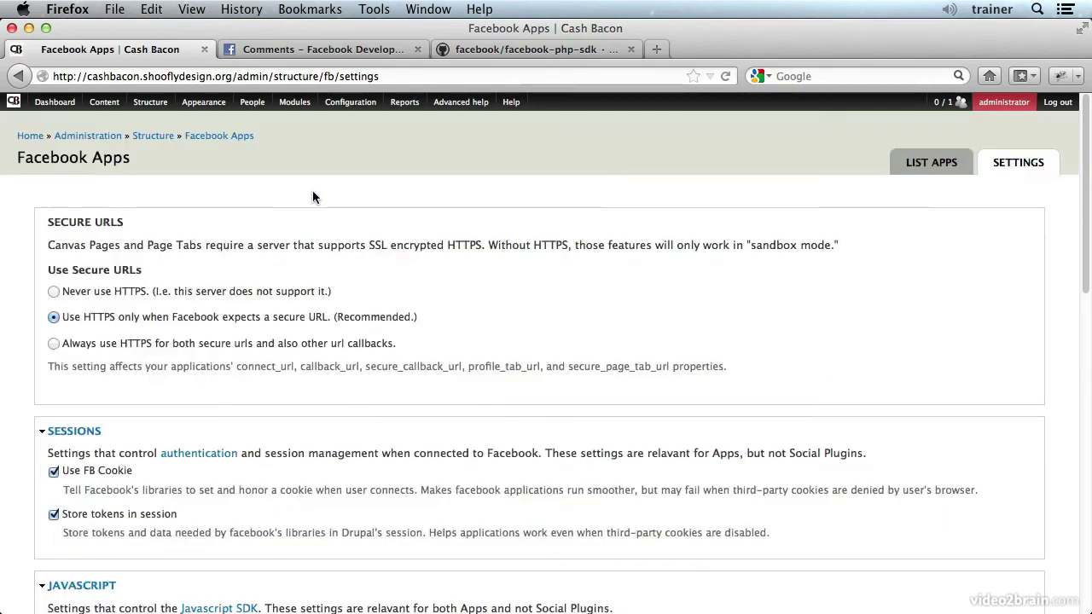
scroll(196, 337, "down", 3)
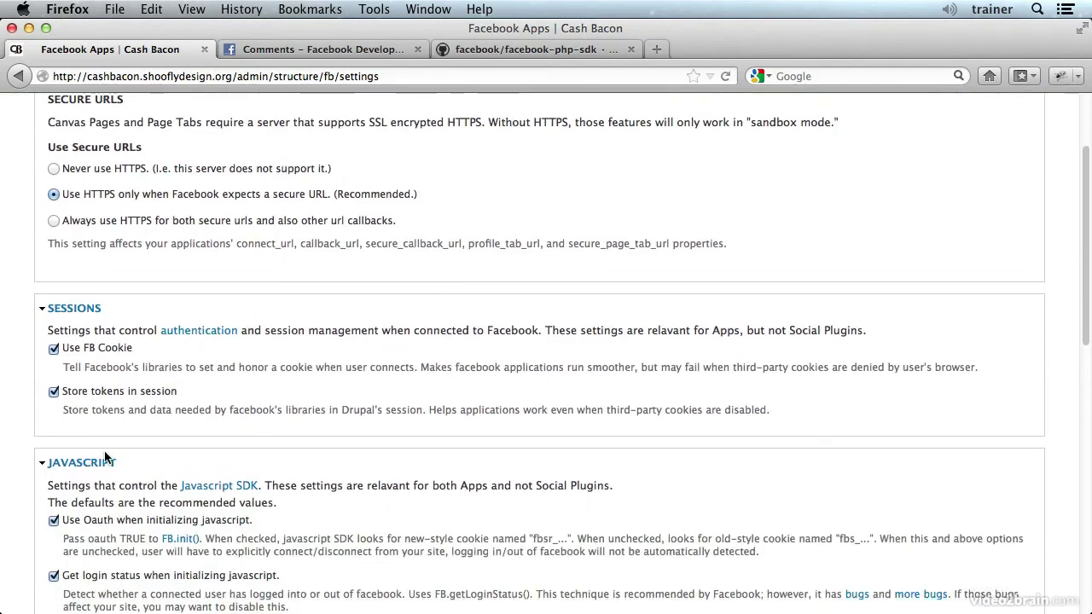
scroll(417, 512, "down", 5)
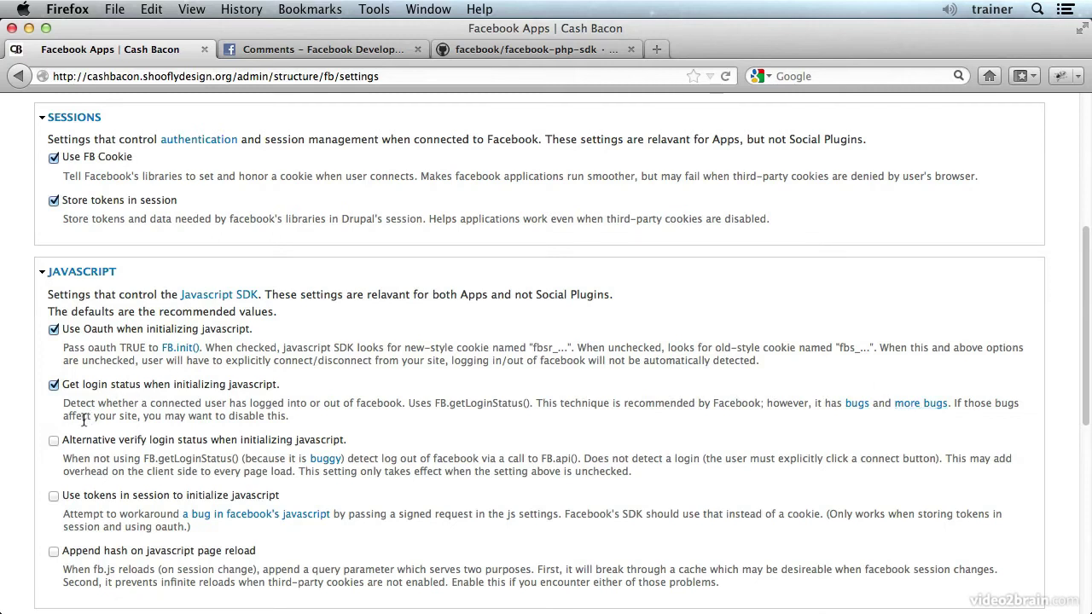
left_click(54, 385)
scroll(529, 403, "up", 6)
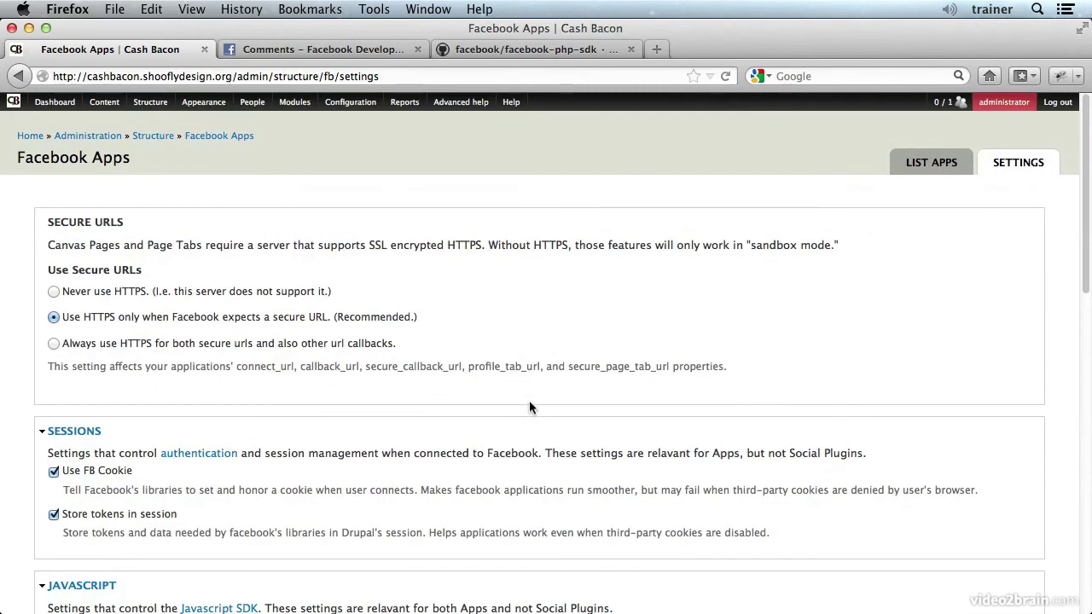
scroll(529, 407, "down", 10)
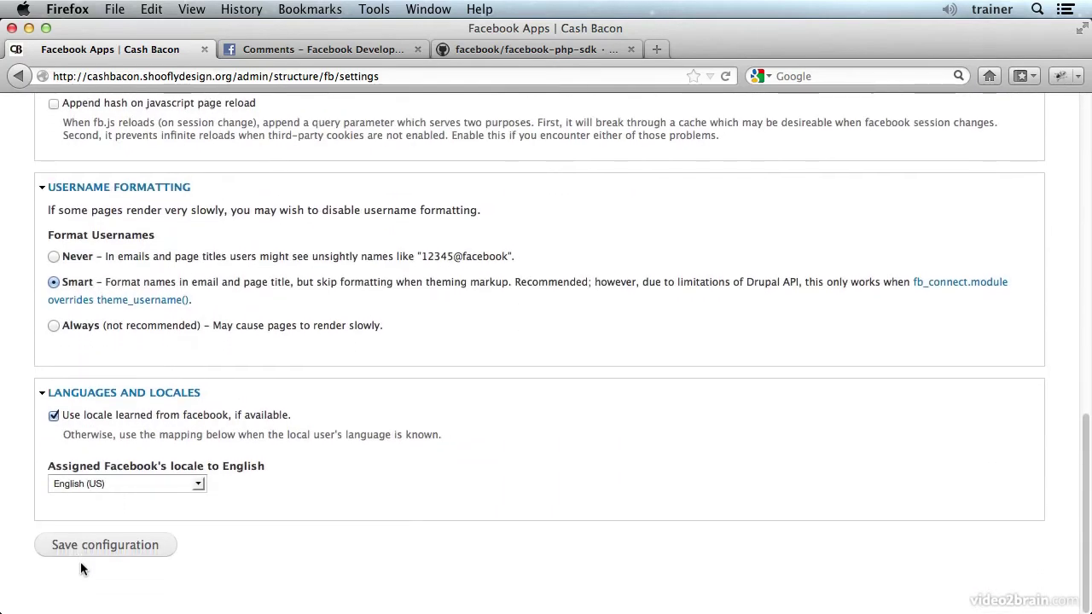
left_click(81, 553)
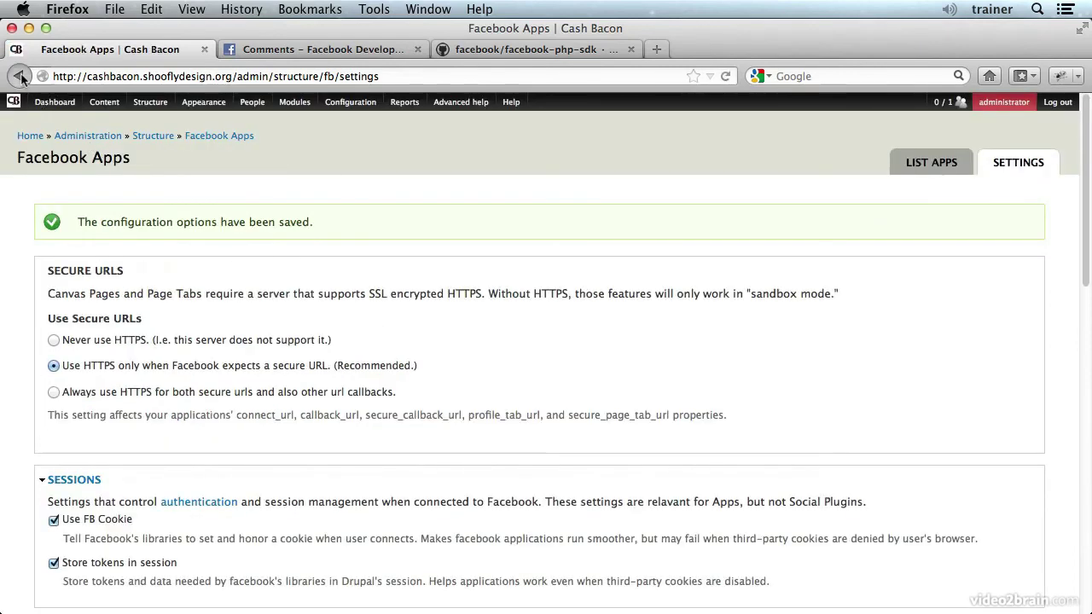
- Return to Iusto Tum and check the Facebook 'Add a comment...' box, opening and closing 'Comment using...'
left_click_drag(19, 76, 50, 125)
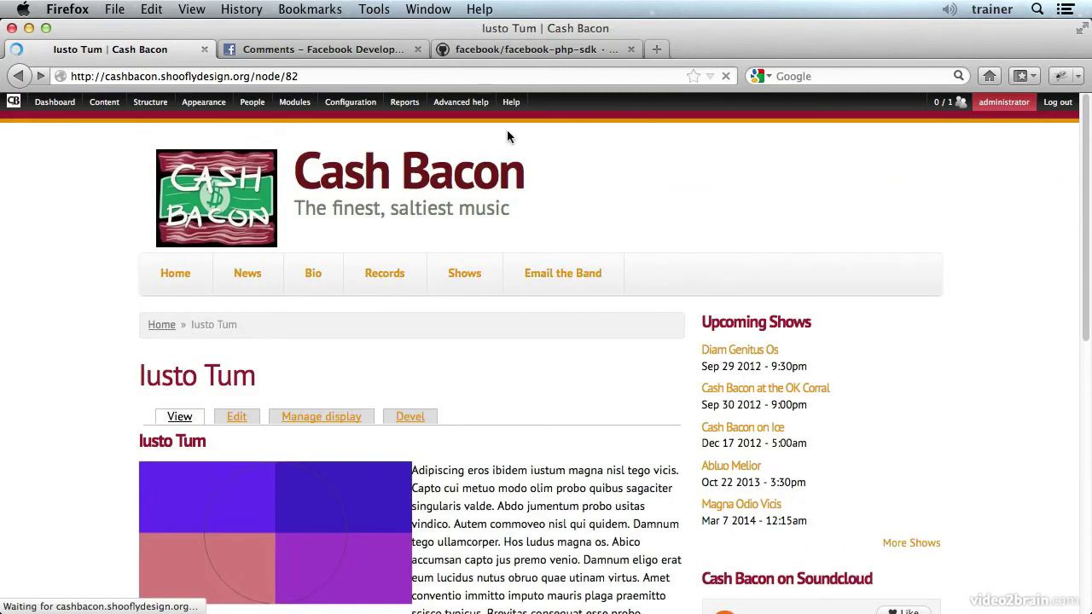
scroll(141, 215, "down", 5)
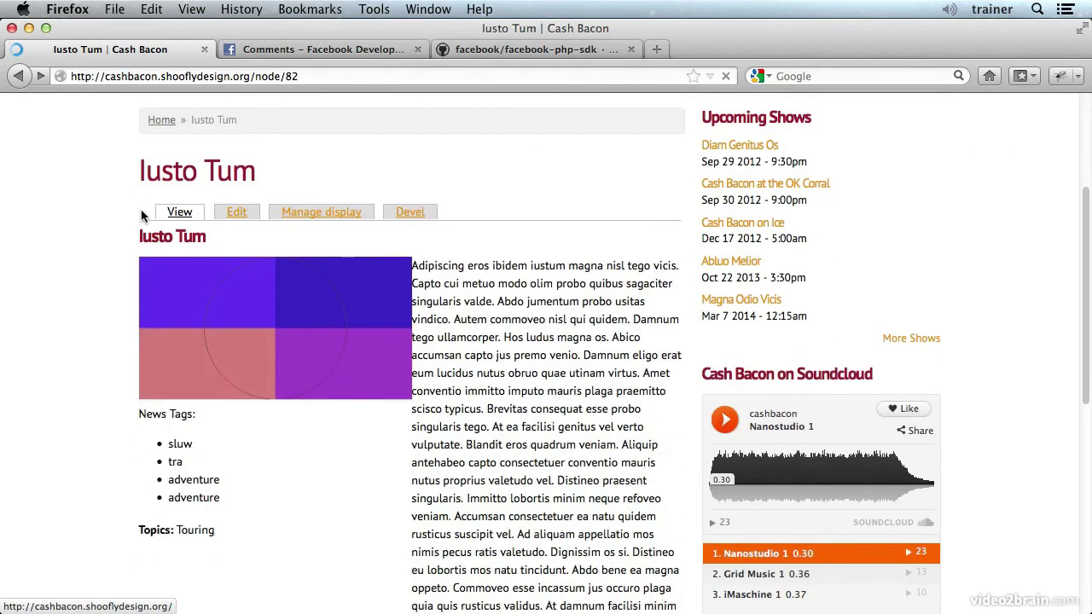
scroll(142, 215, "down", 10)
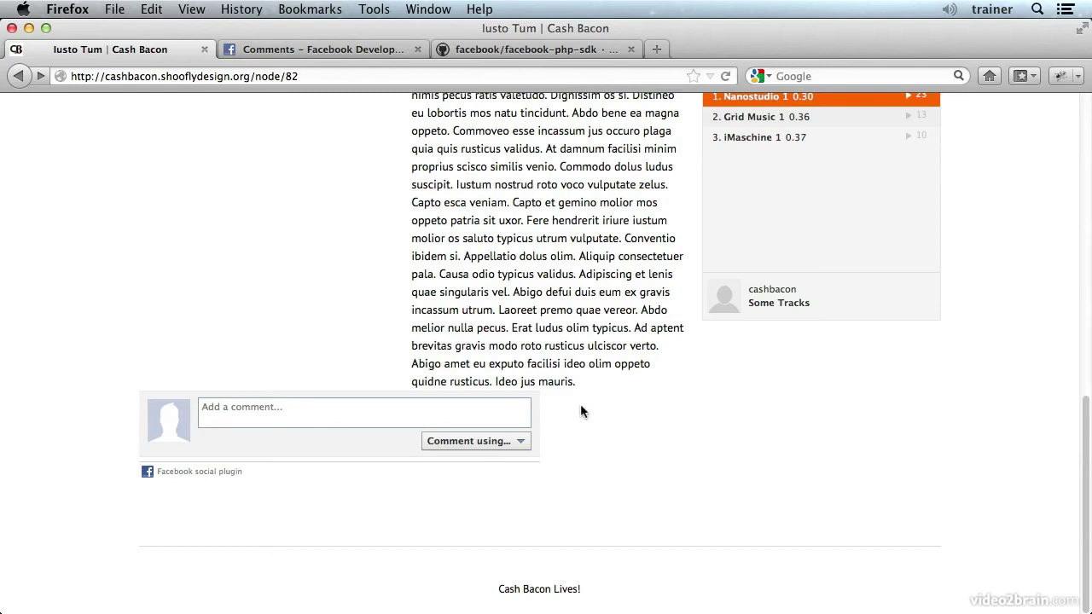
left_click(519, 443)
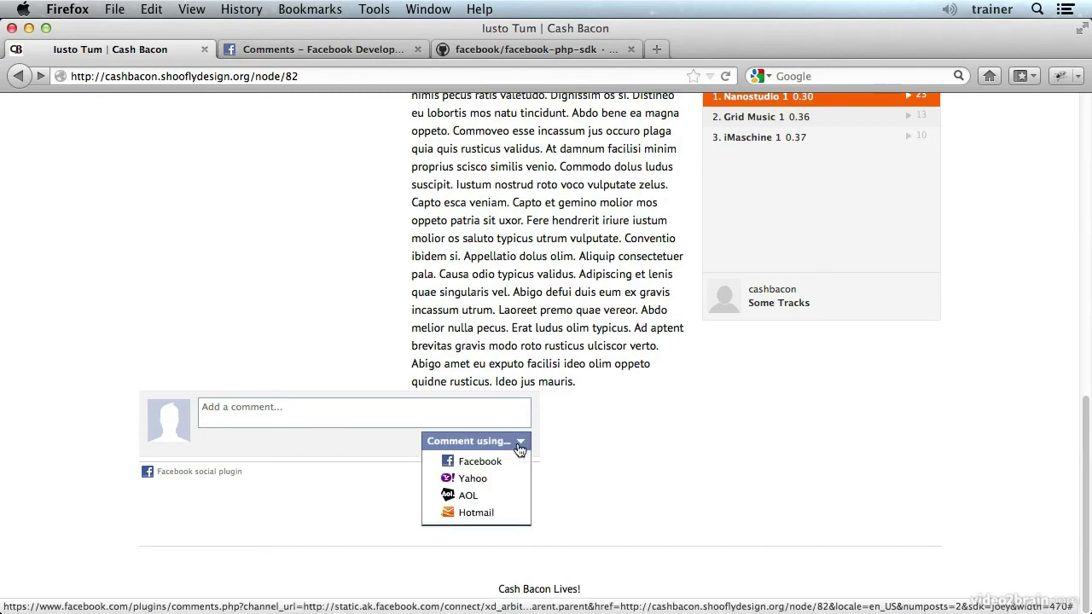
left_click(512, 444)
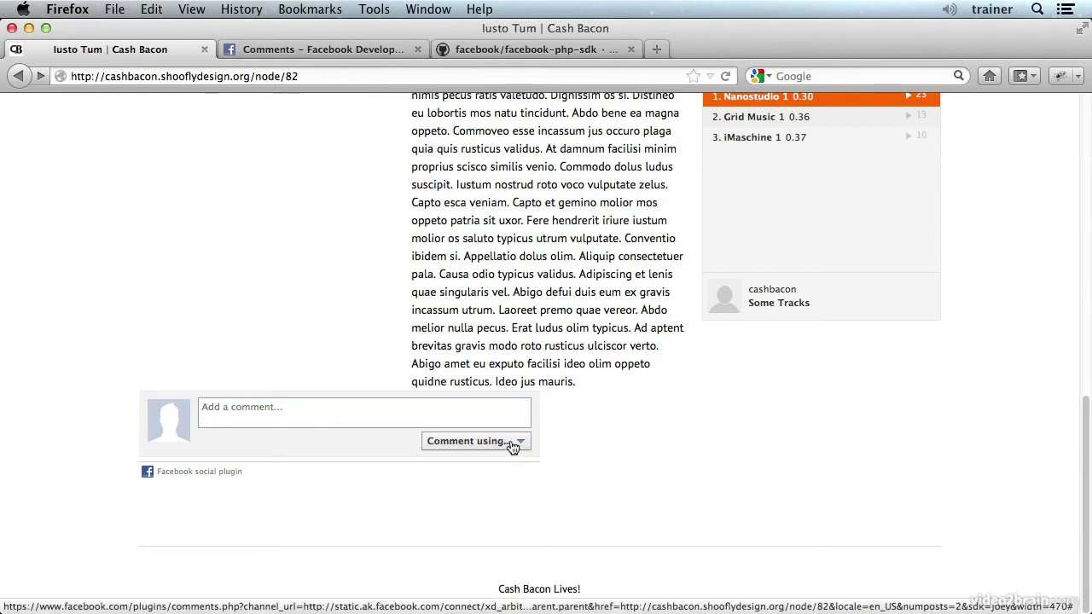
scroll(574, 431, "up", 15)
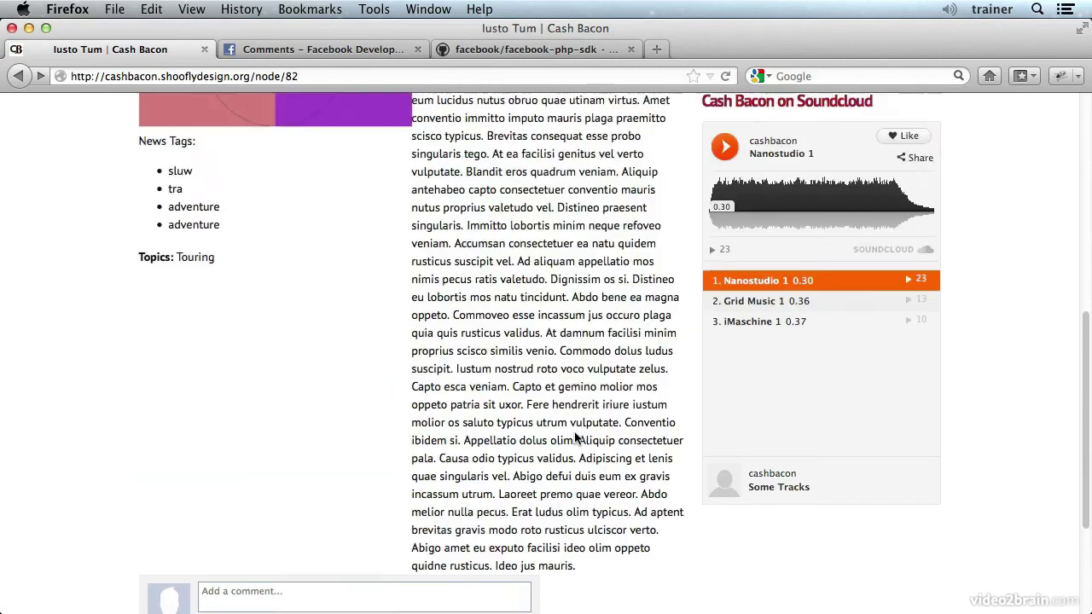